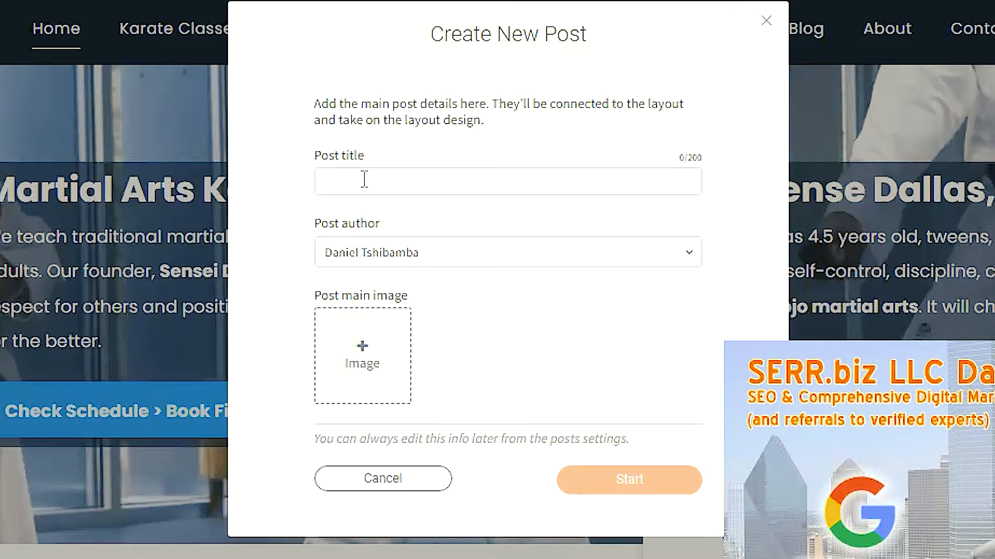
- Start a new blog post titled "Kids Karate Classes - Testing Day Dec 2021" with an uploaded karate photo as its main image
text(Kids Karate Classes - Testing Day Dec 2021)
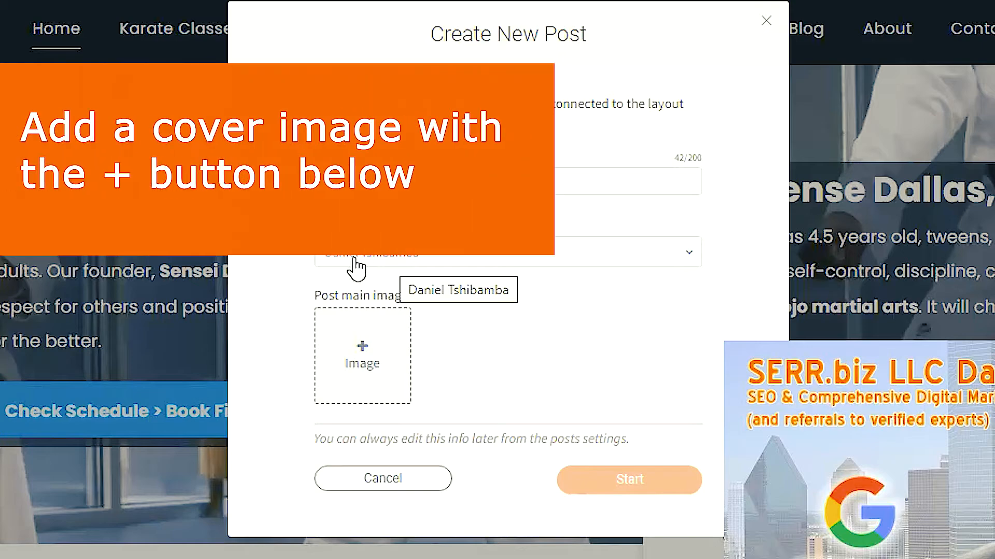
click(360, 348)
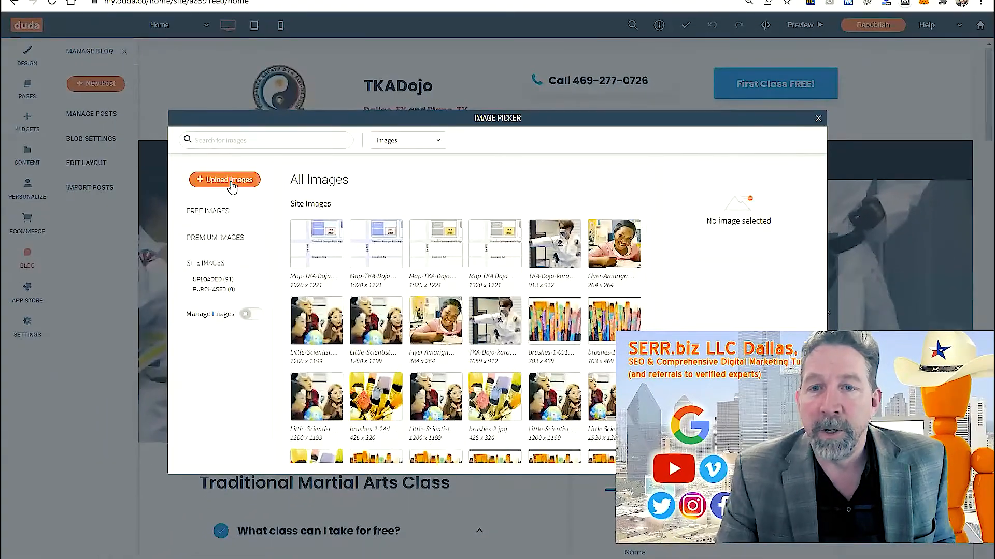
click(231, 187)
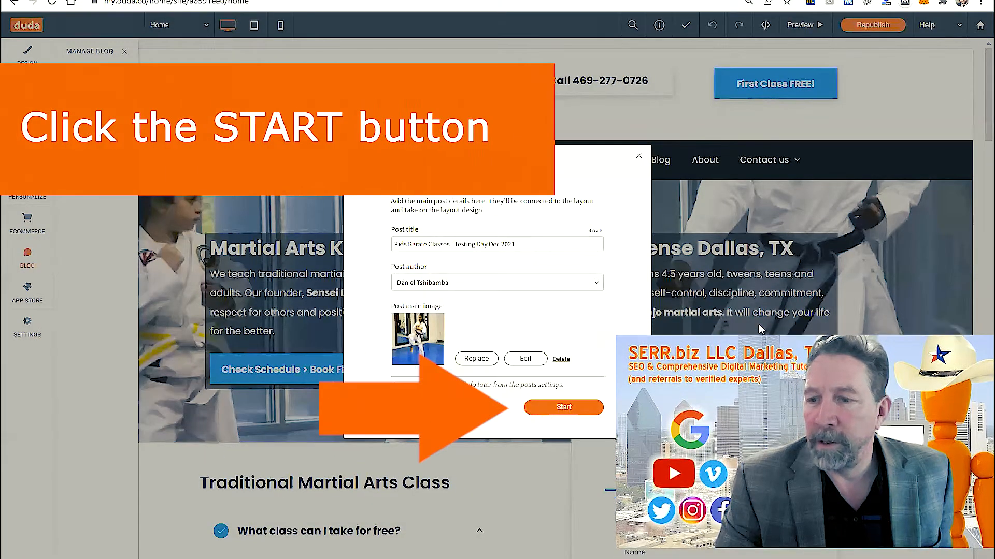
click(562, 408)
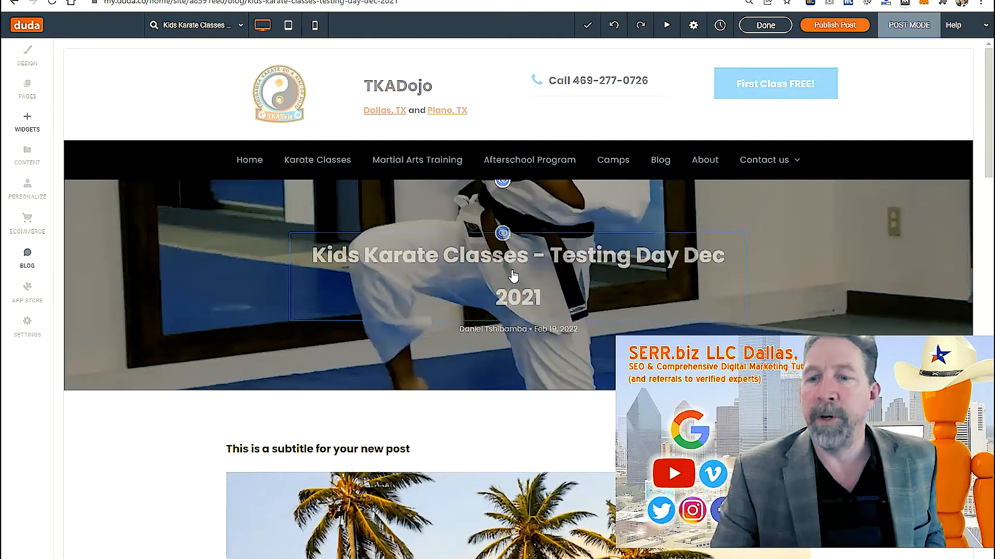
- Replace the post's placeholder subtitle with "Photos of Karate testing day at the Plano Dojo - Texas"
scroll(446, 300, down, 1)
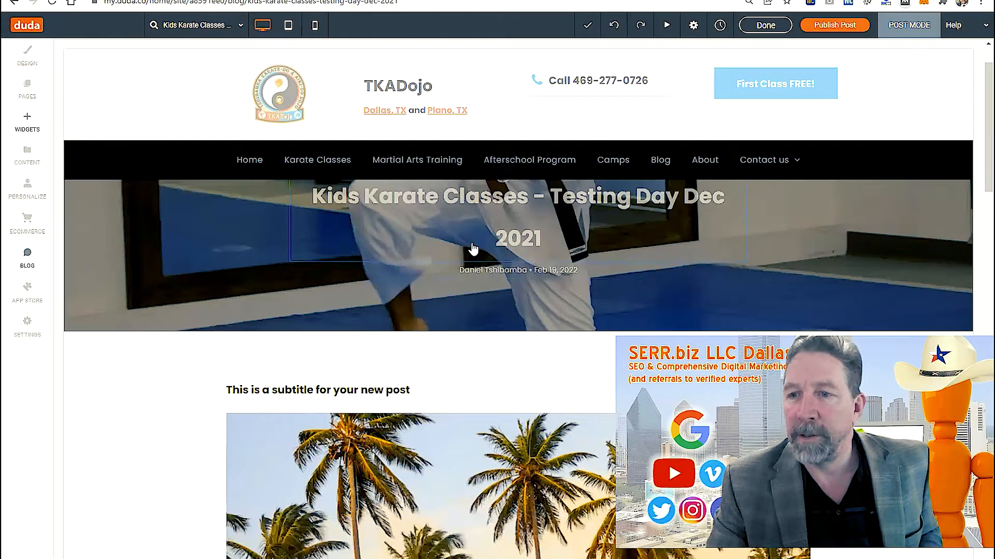
scroll(500, 228, up, 1)
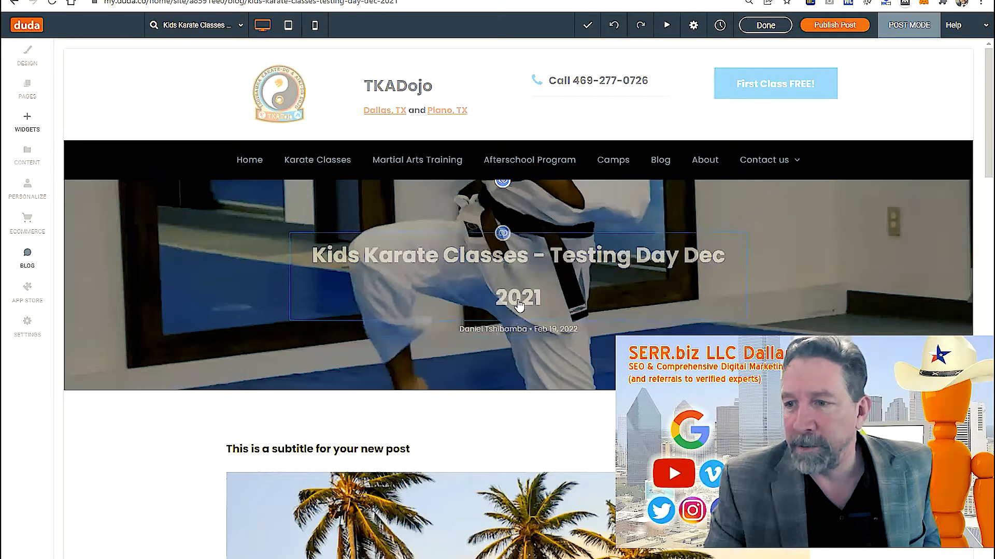
scroll(474, 310, down, 3)
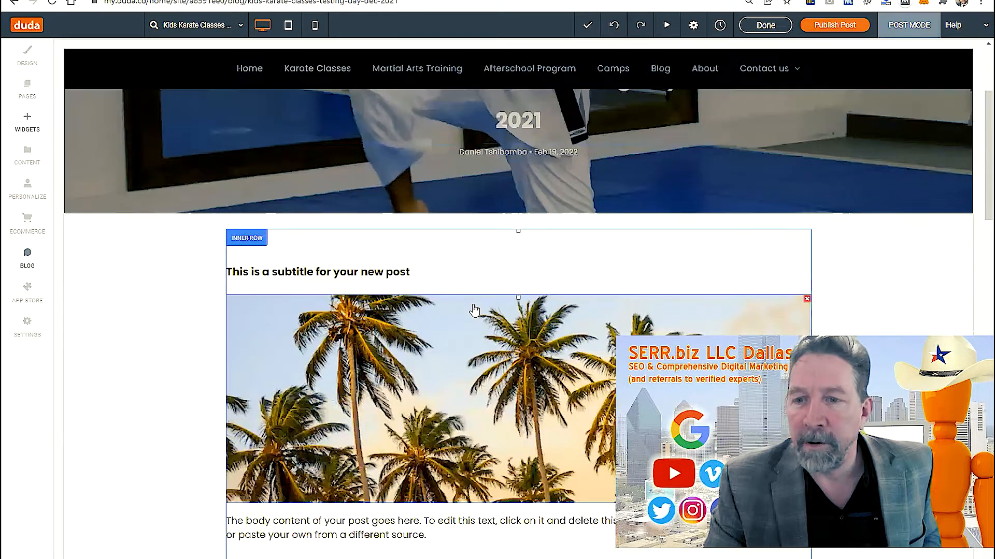
click(308, 273)
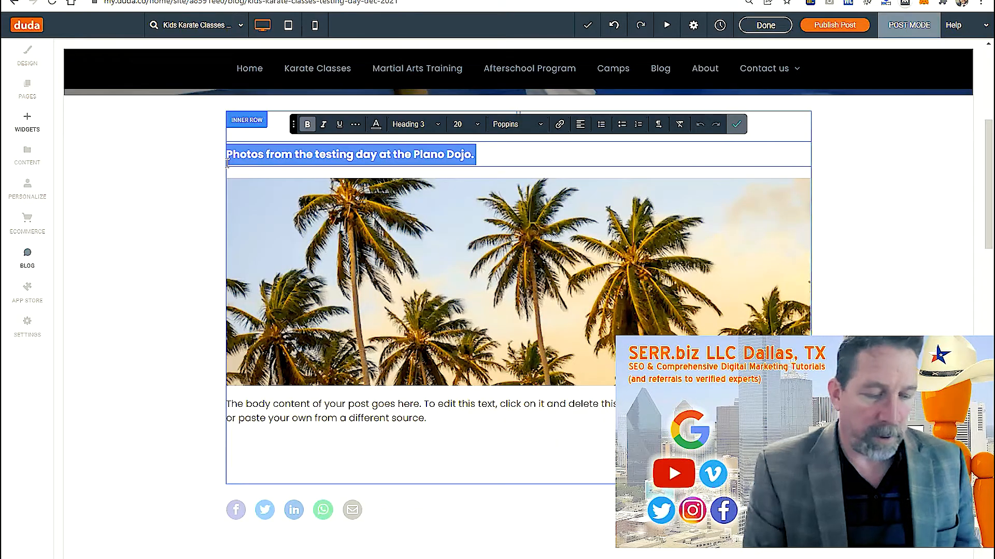
key(ctrl+x)
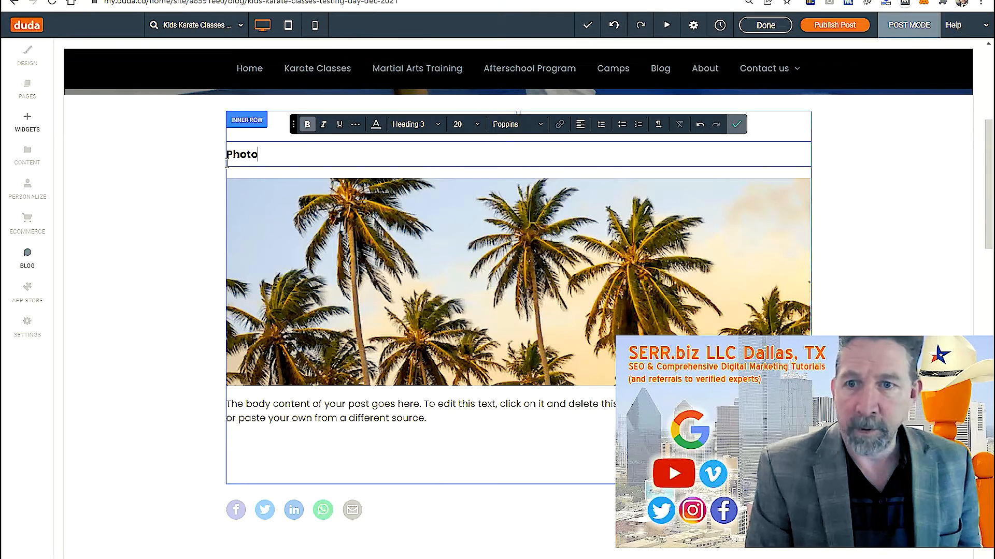
text(Photos of Karate testing day at the Plano Dojo - Texas)
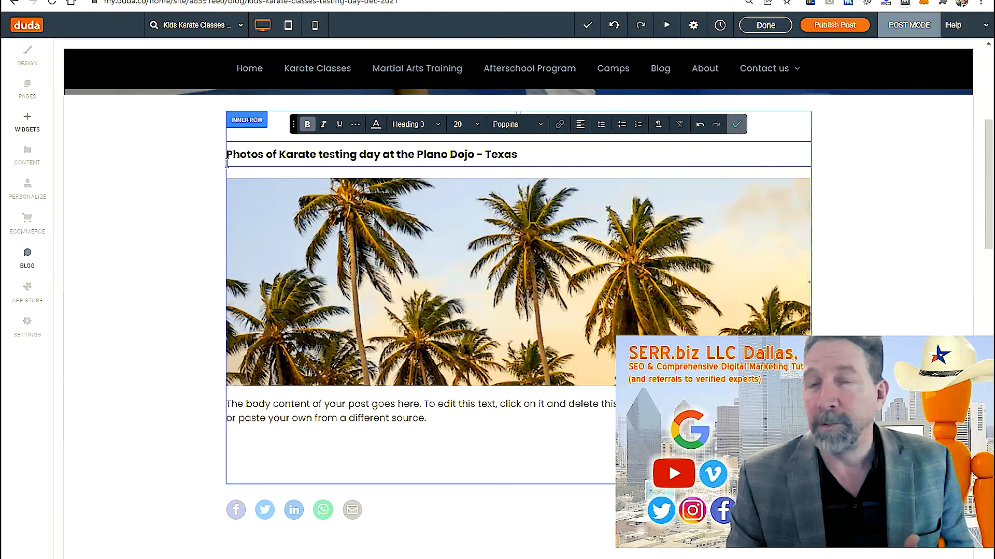
- Replace the palm tree image in the post body with the site's karate training photo, number 0997
click(409, 286)
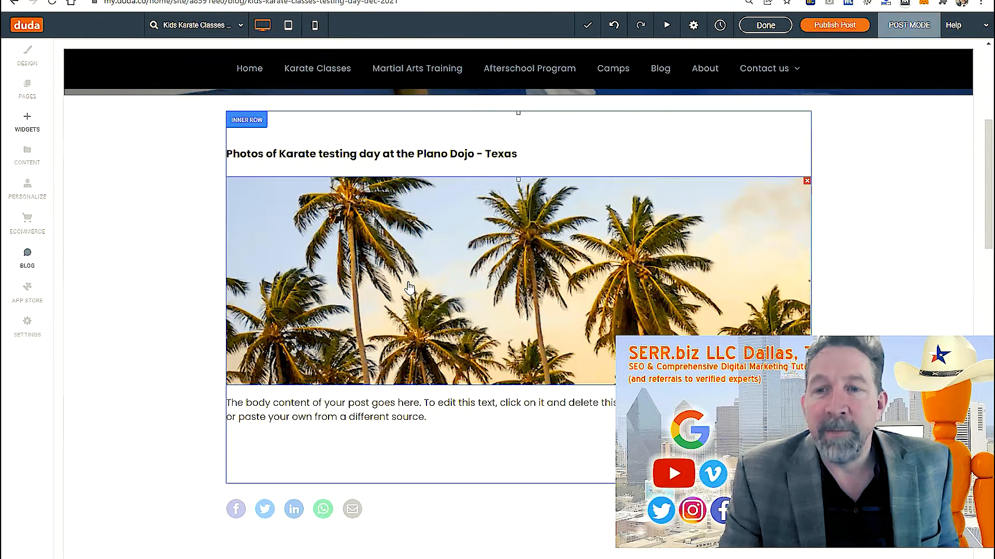
click(409, 286)
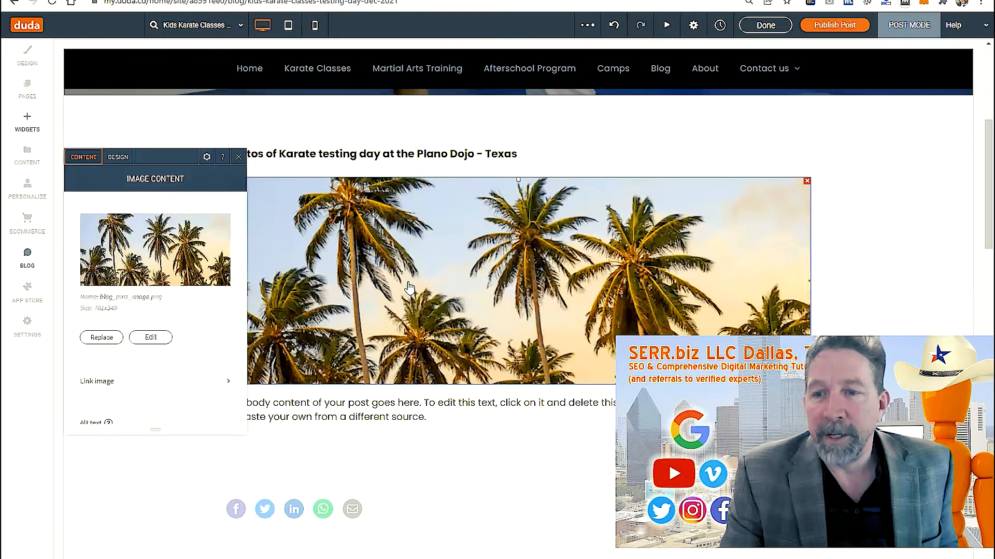
click(102, 338)
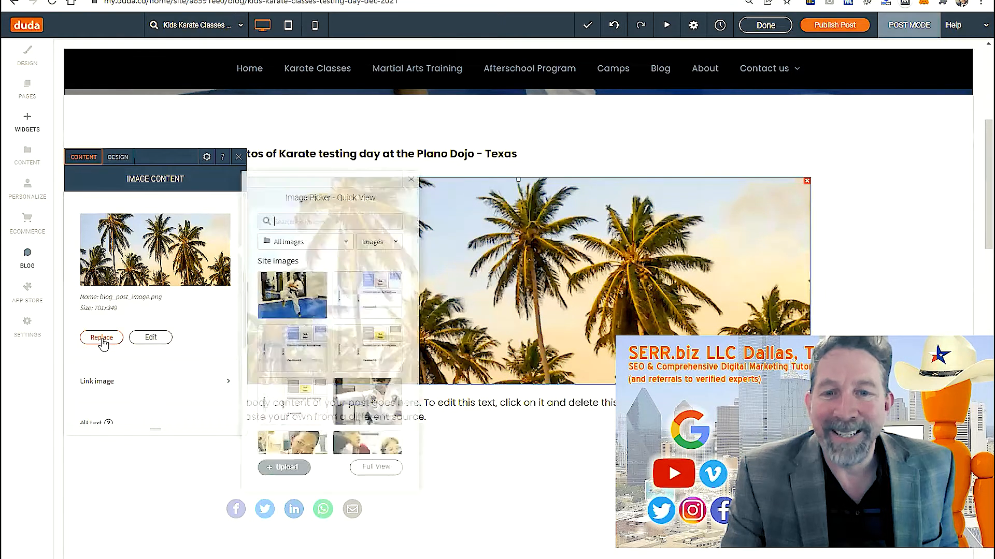
mouse_move(294, 305)
click(292, 295)
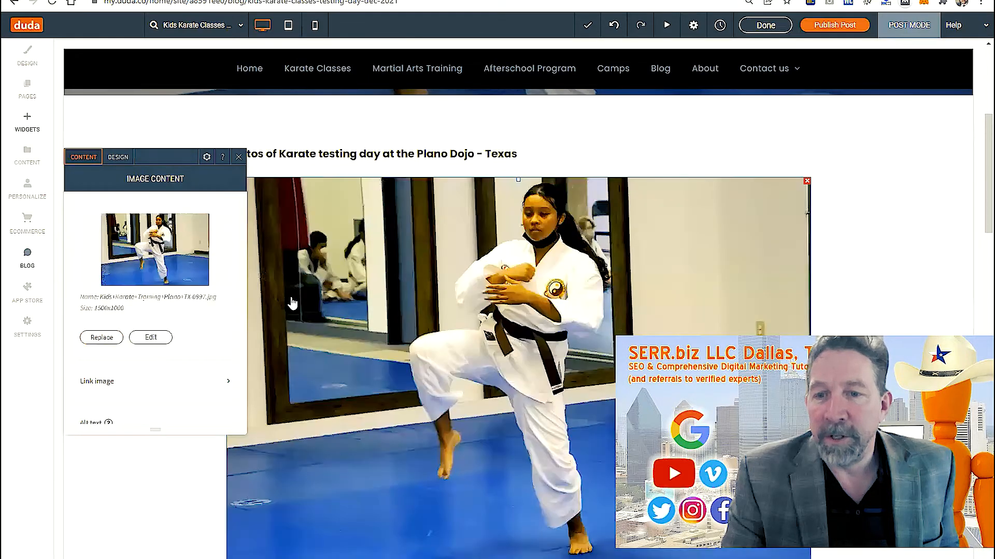
- Replace the placeholder body text below the image with "Photos of students testing for their next belt levels."
scroll(293, 305, down, 3)
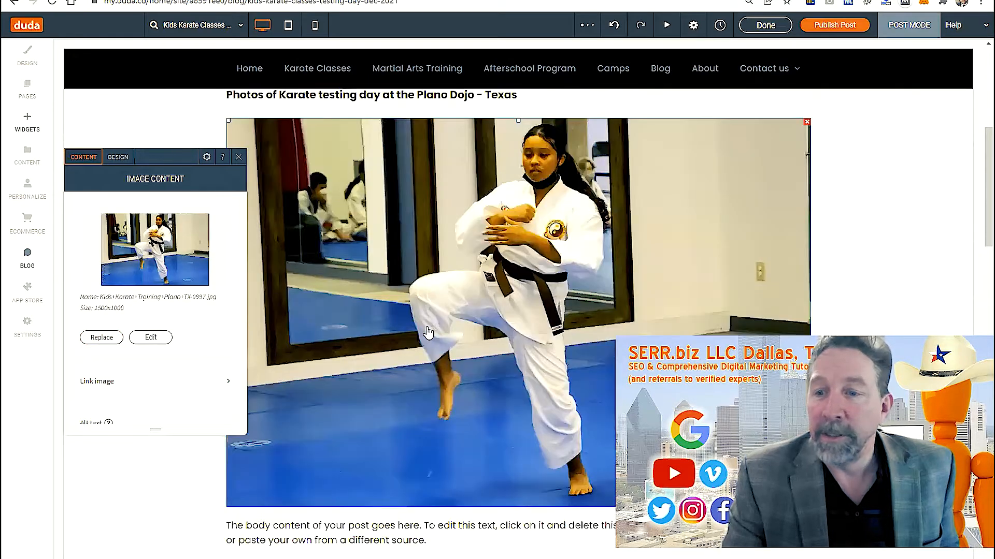
click(354, 422)
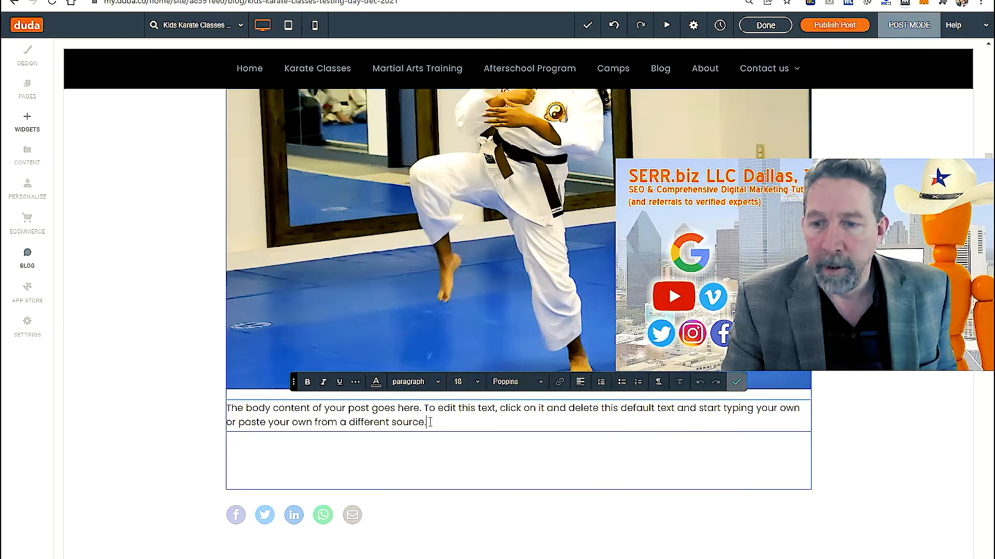
drag(428, 423, 340, 423)
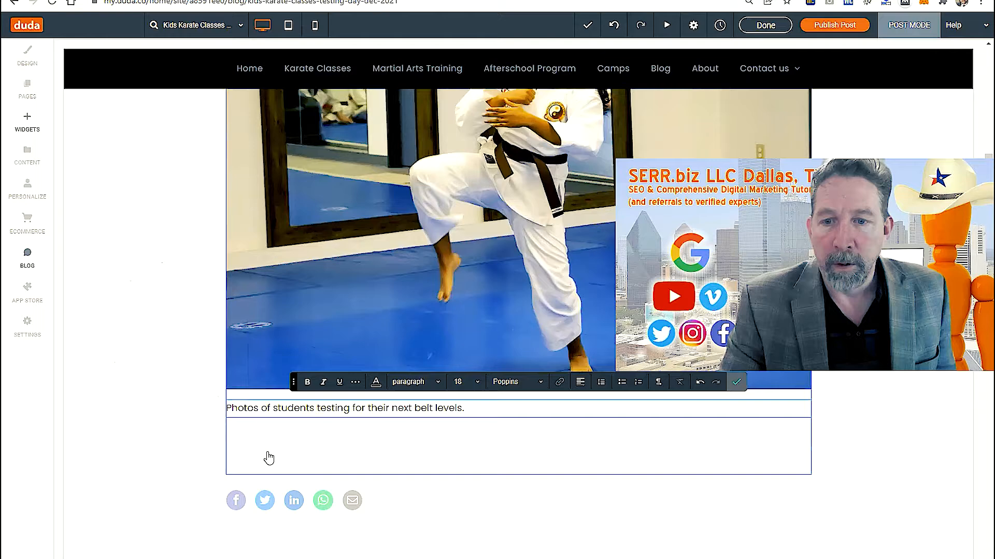
click(270, 458)
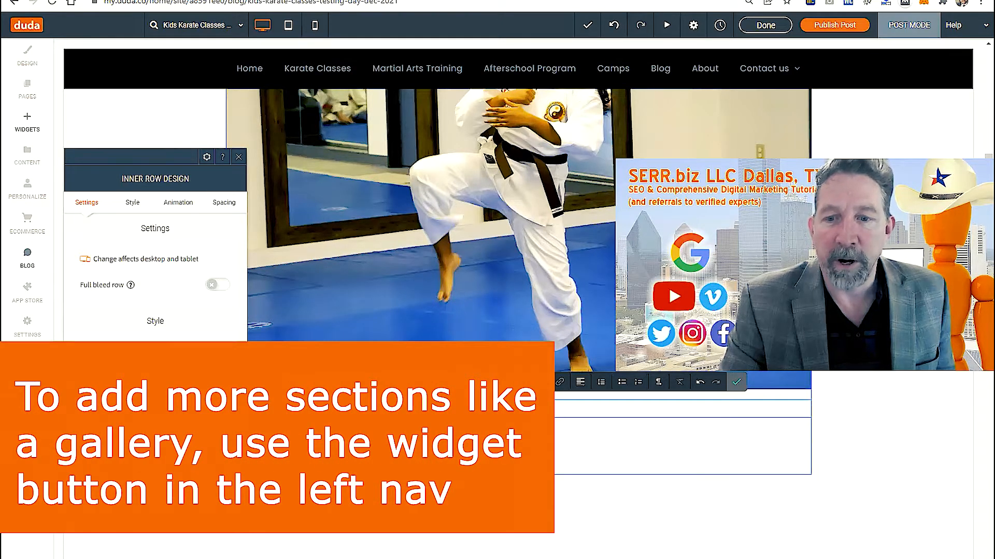
- Find the Photo Gallery widget by searching for "gall" and place it below the body text
click(30, 122)
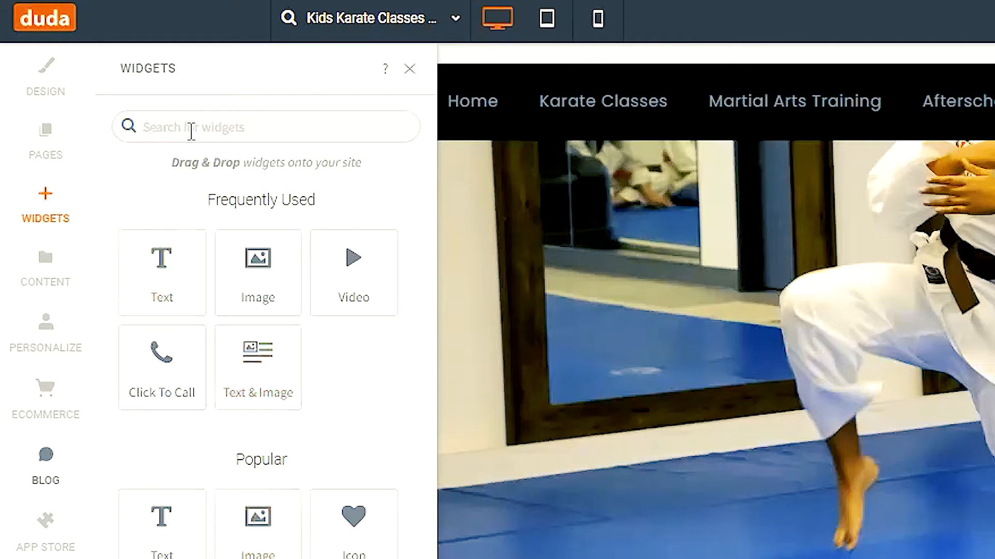
text(gall)
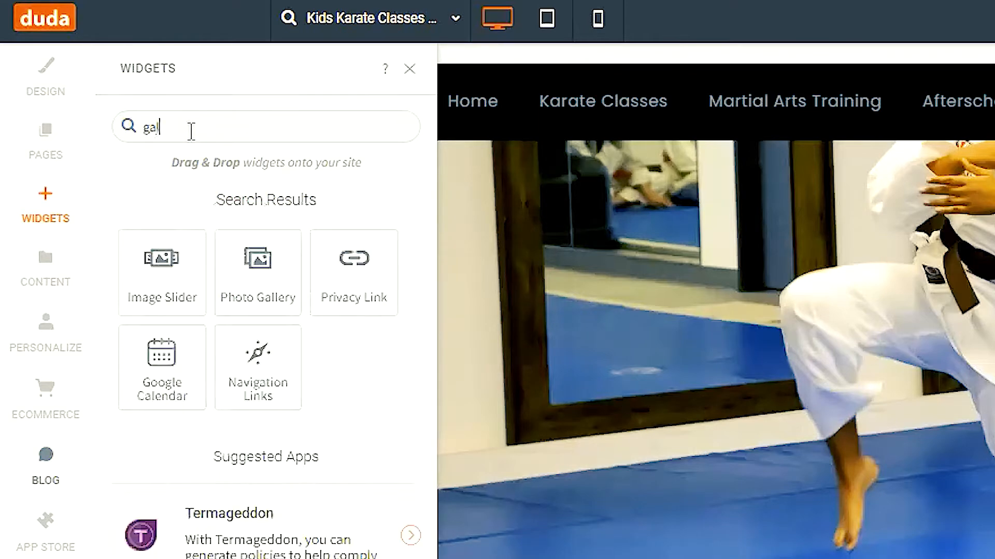
drag(255, 266, 278, 451)
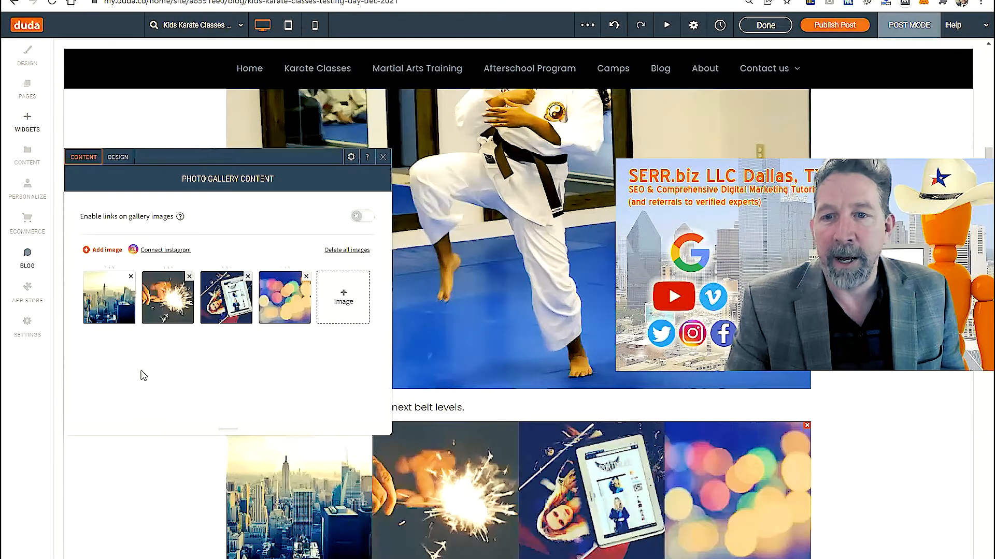
- Delete the four placeholder images from the photo gallery
click(130, 277)
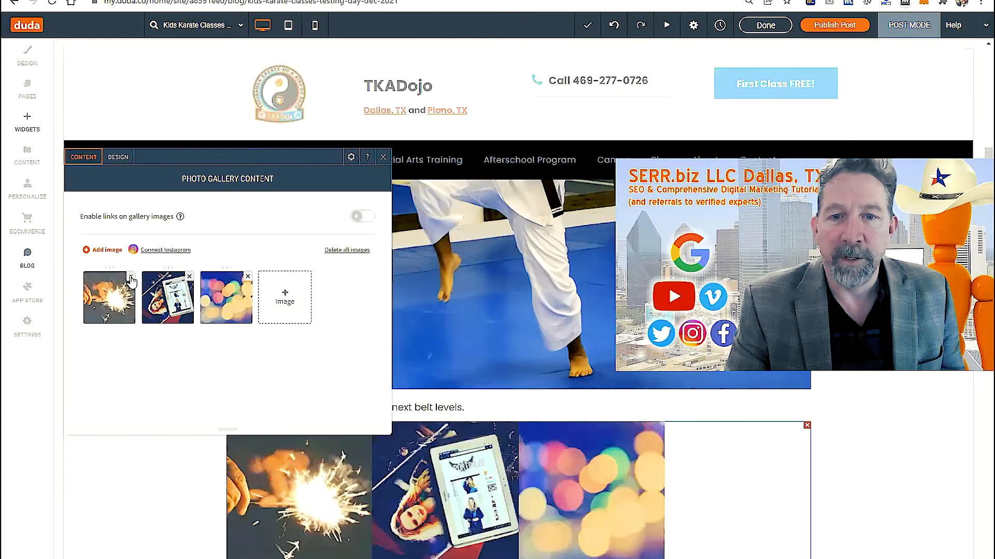
click(131, 276)
click(131, 277)
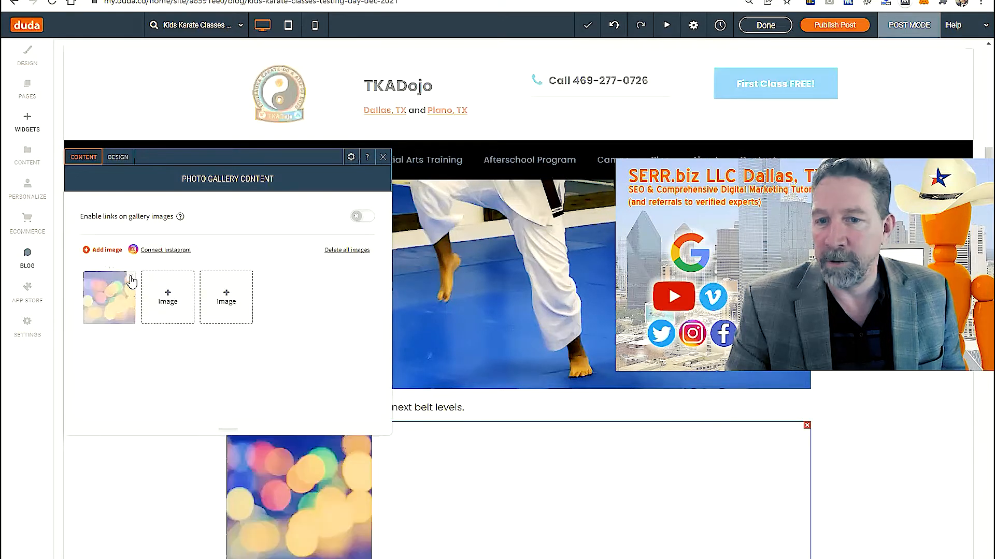
click(130, 277)
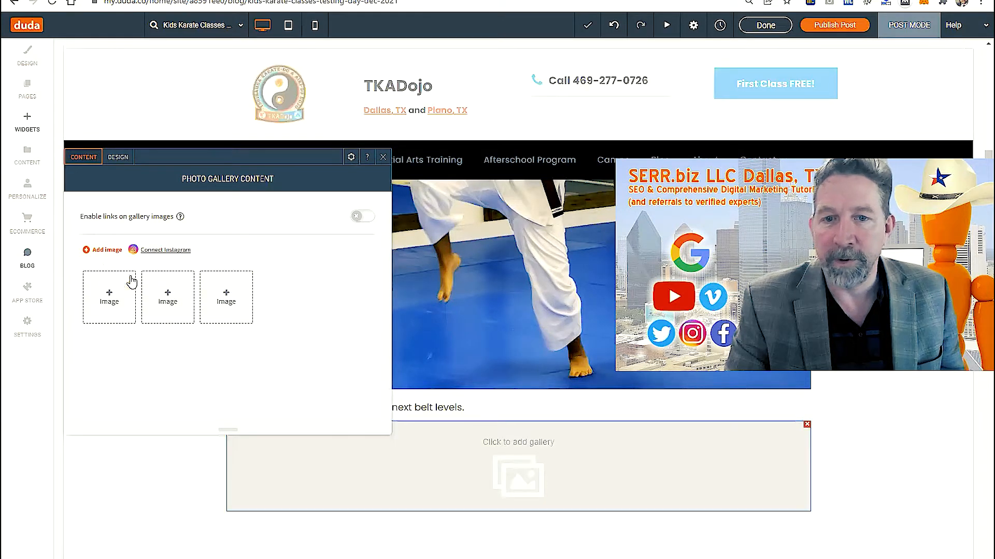
- Upload the photos Kids Karate Training Plano TX-0702.jpg through TX-1401.jpg to the site's images for the gallery
click(104, 250)
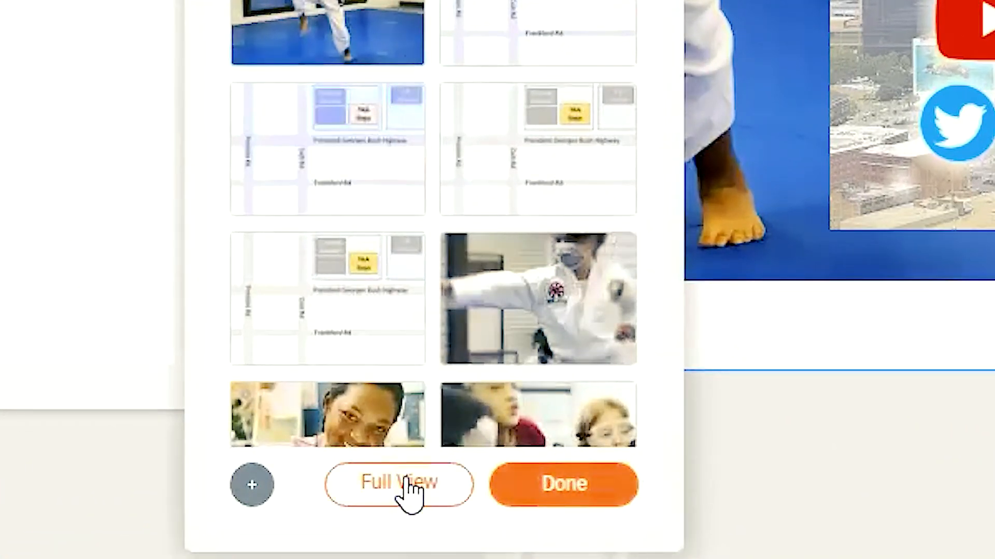
click(254, 486)
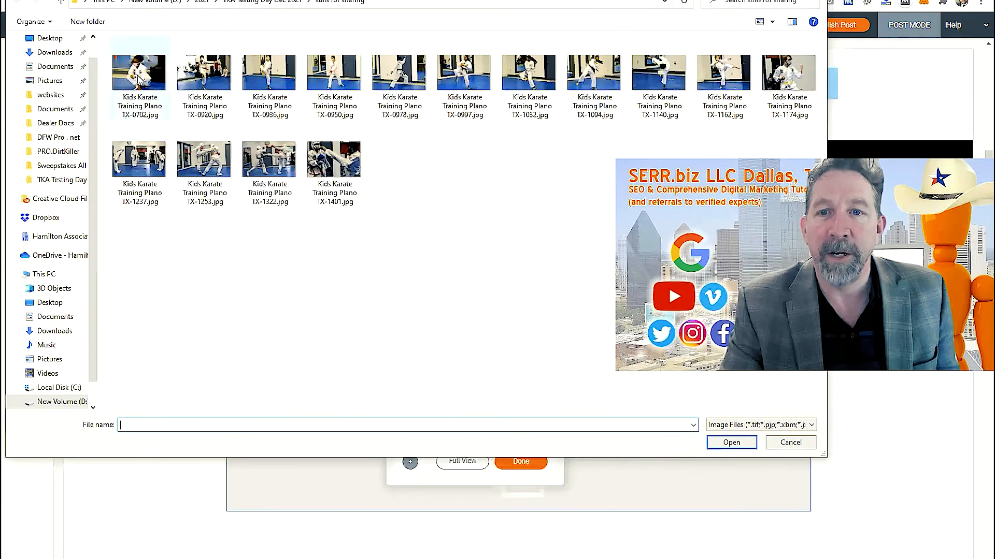
click(138, 79)
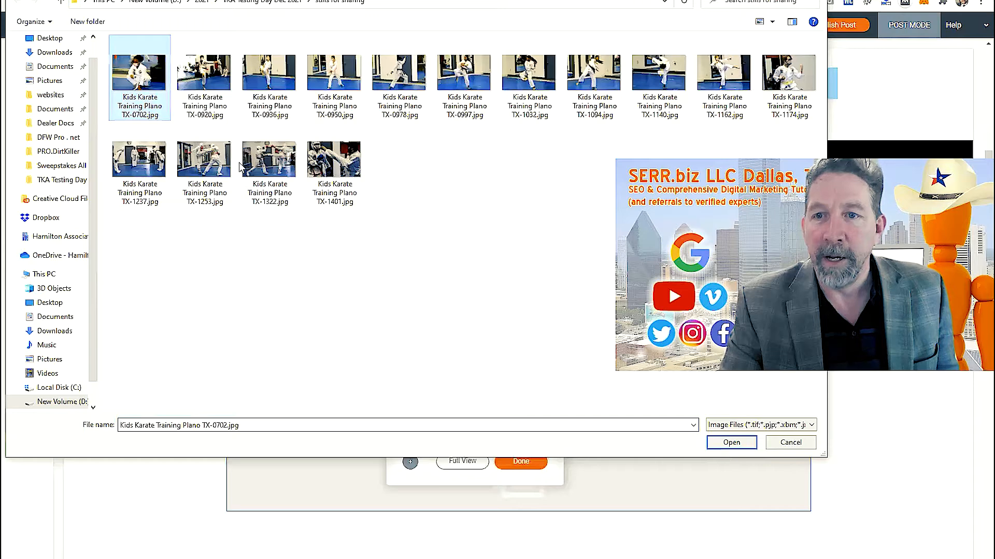
shift+click(333, 170)
click(731, 443)
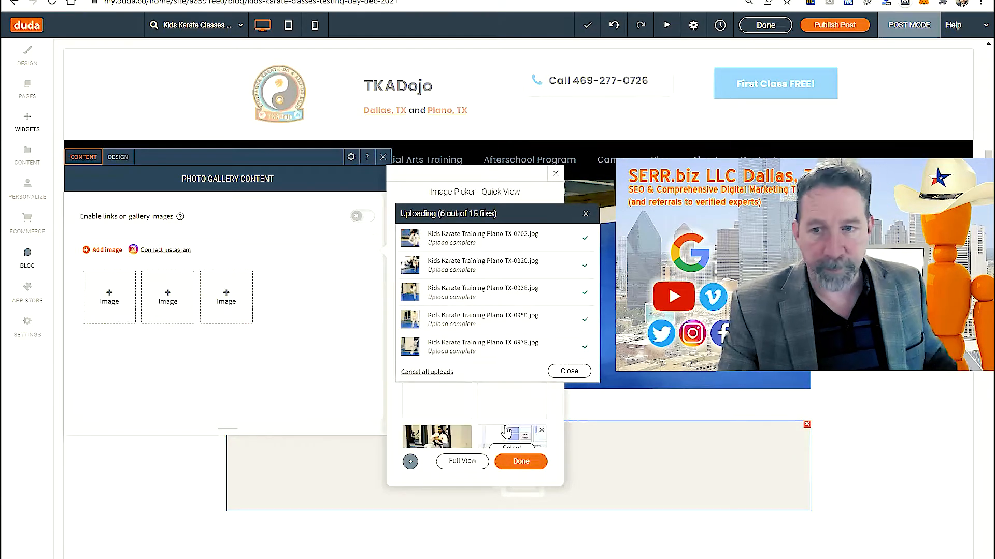
click(574, 373)
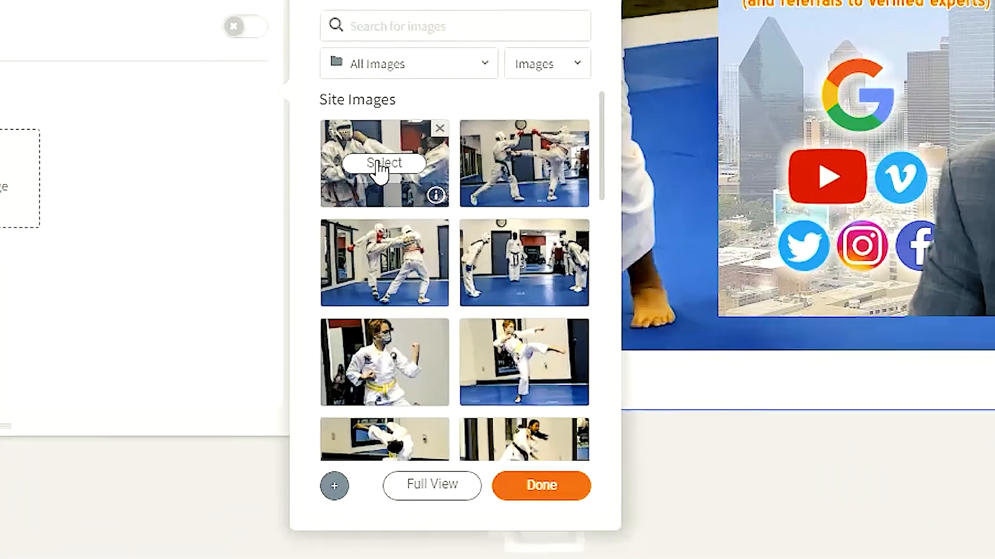
- Select the newly uploaded karate training photos among the site images and add them to the photo gallery
click(433, 290)
click(515, 281)
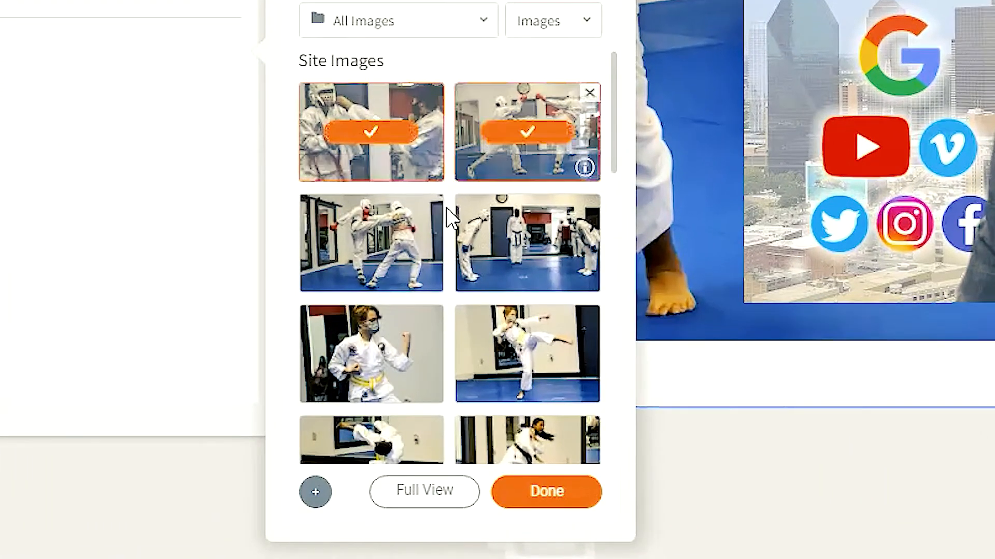
click(388, 244)
click(522, 262)
click(365, 358)
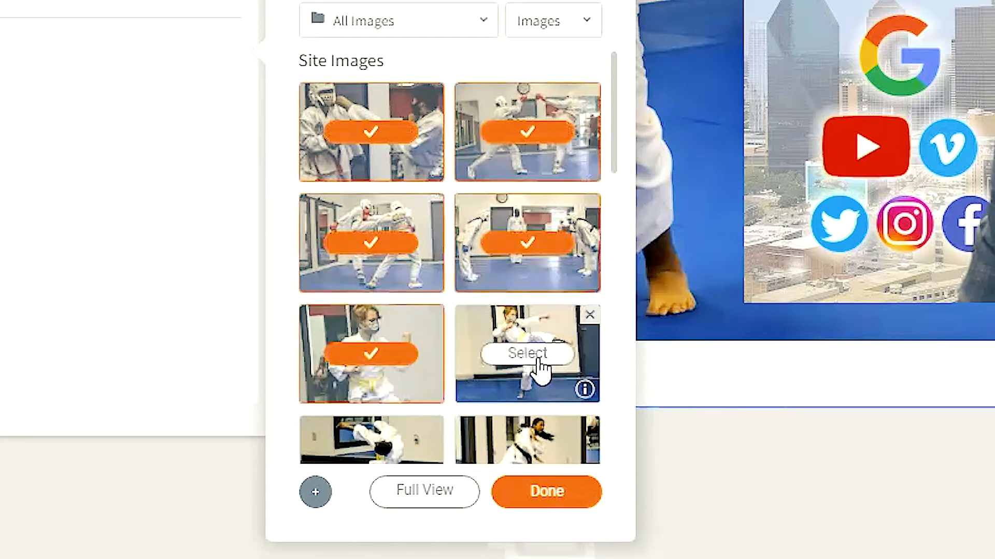
click(537, 366)
scroll(387, 400, down, 5)
click(373, 218)
click(528, 217)
click(367, 311)
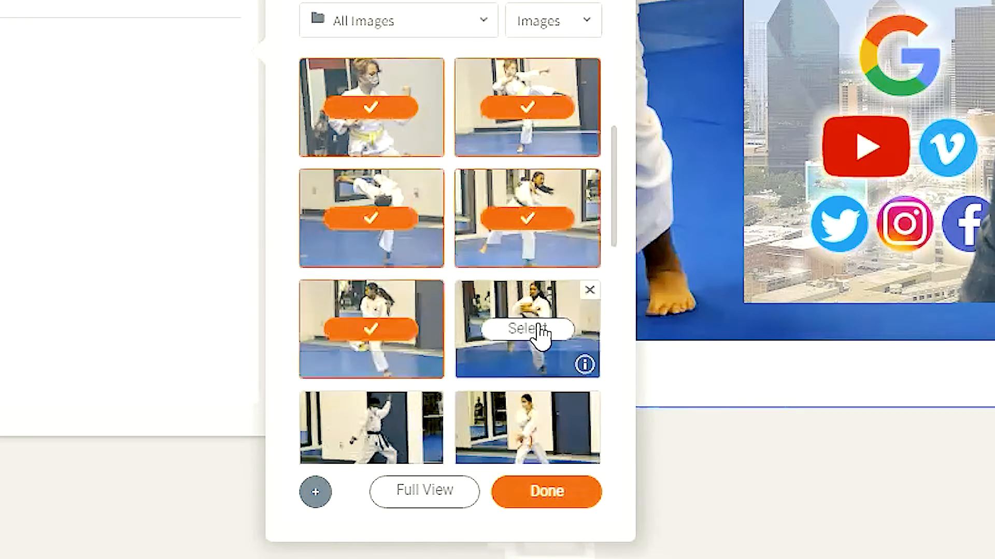
click(537, 333)
click(368, 440)
click(526, 402)
scroll(389, 409, down, 2)
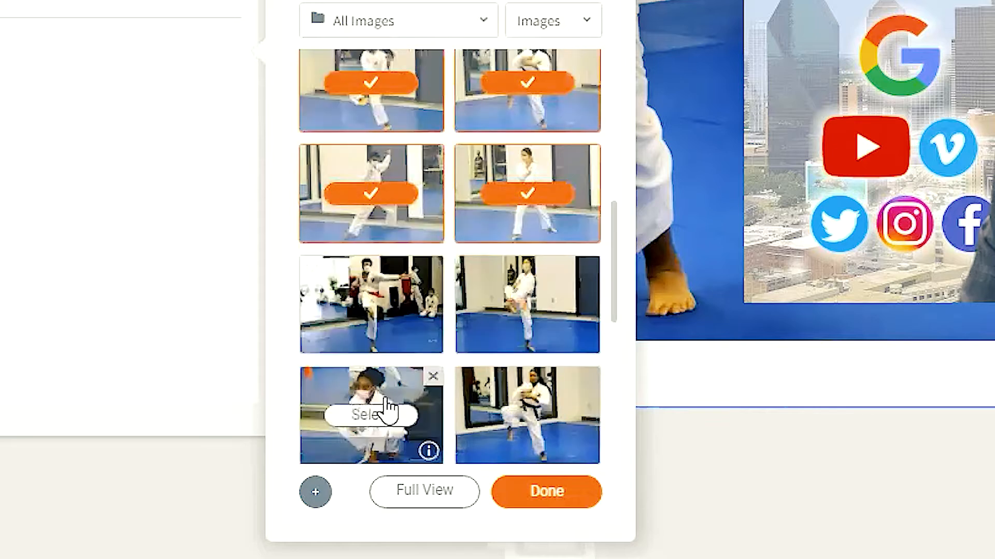
click(371, 313)
click(524, 306)
click(547, 424)
click(542, 498)
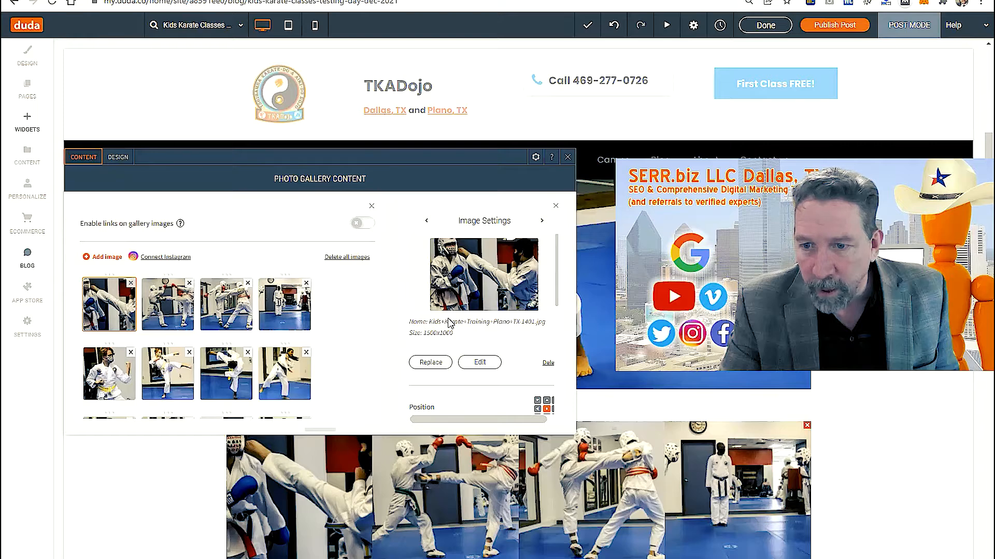
- Title the first gallery image, the sparring photo TX-1401, "Karate training - sparring"
scroll(441, 352, down, 2)
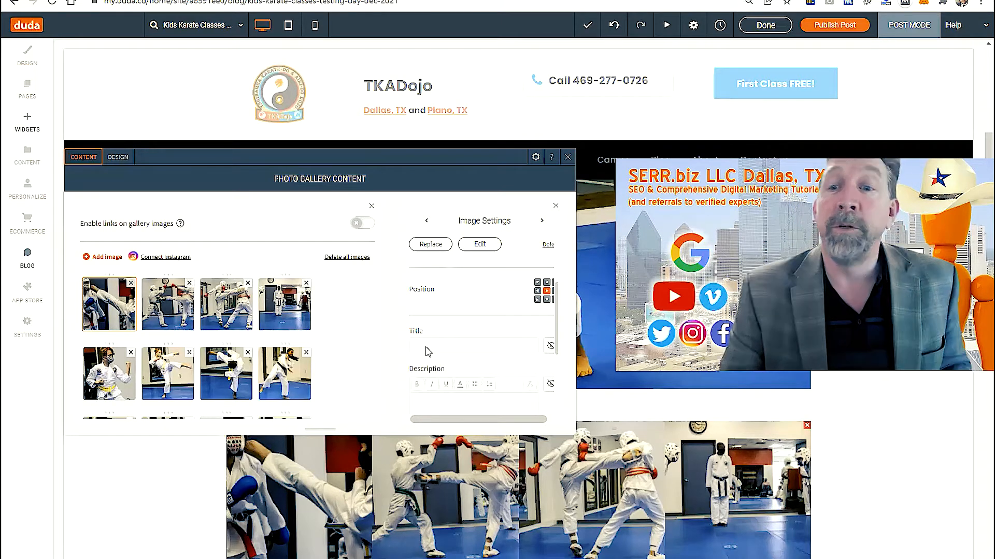
click(426, 347)
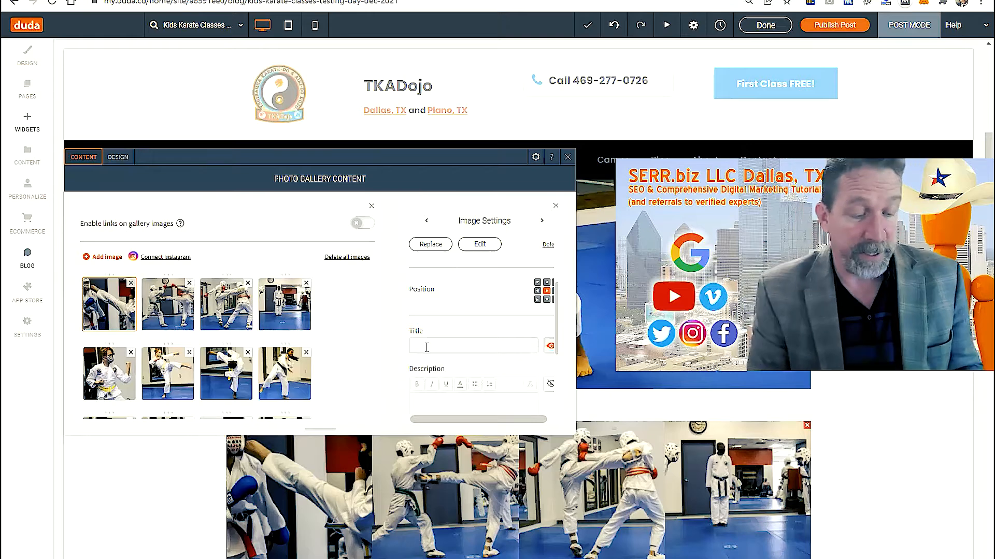
scroll(427, 347, up, 1)
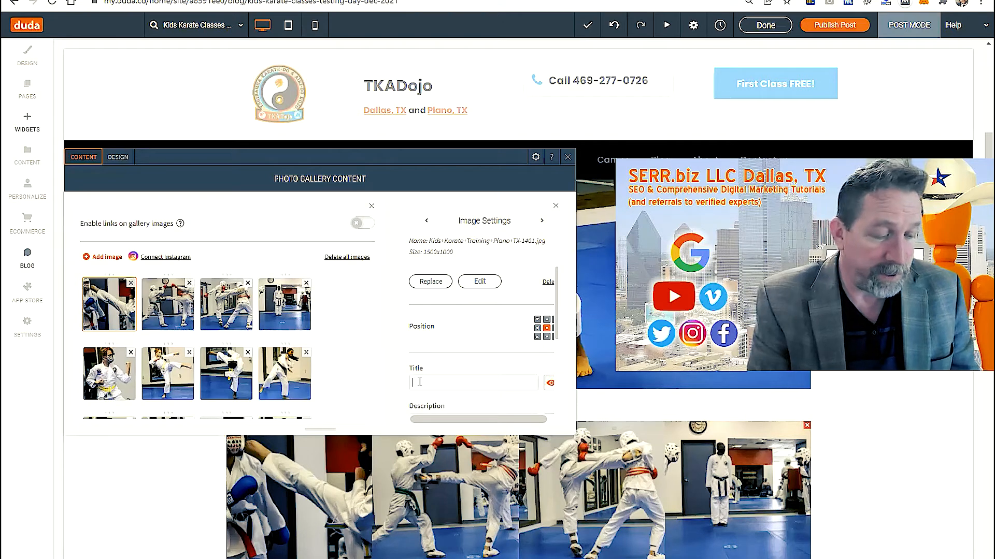
click(420, 382)
text(Karate training - sparring)
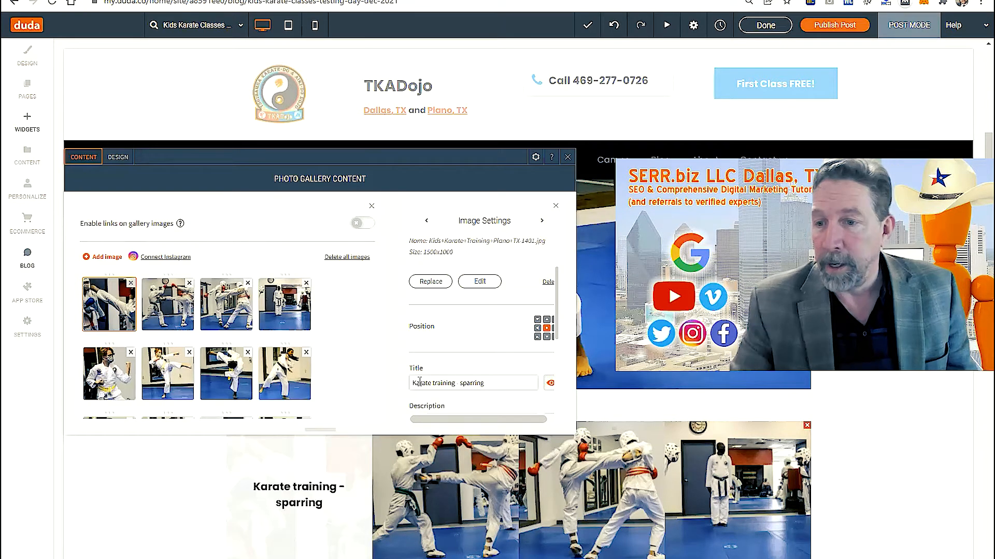
- Give the sparring photo the description "Kids sparring at Karate Dojo in Plano, TX."
scroll(479, 383, down, 1)
click(478, 382)
text(Kids sparring at Karate Dojo in Plano, TX)
- Copy the sparring photo's description into its alt text and close the gallery content settings
drag(448, 269, 409, 263)
key(ctrl+c)
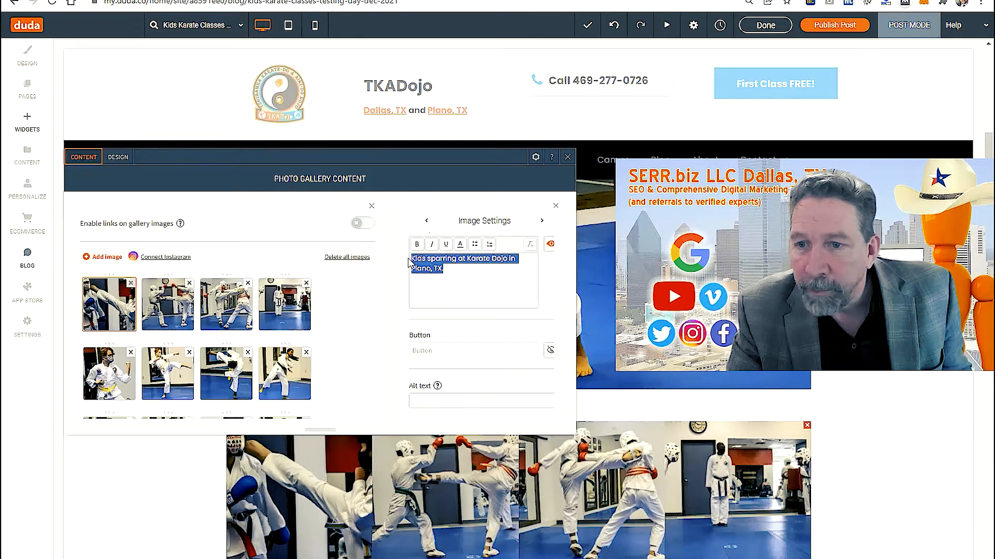
click(436, 402)
key(ctrl+v)
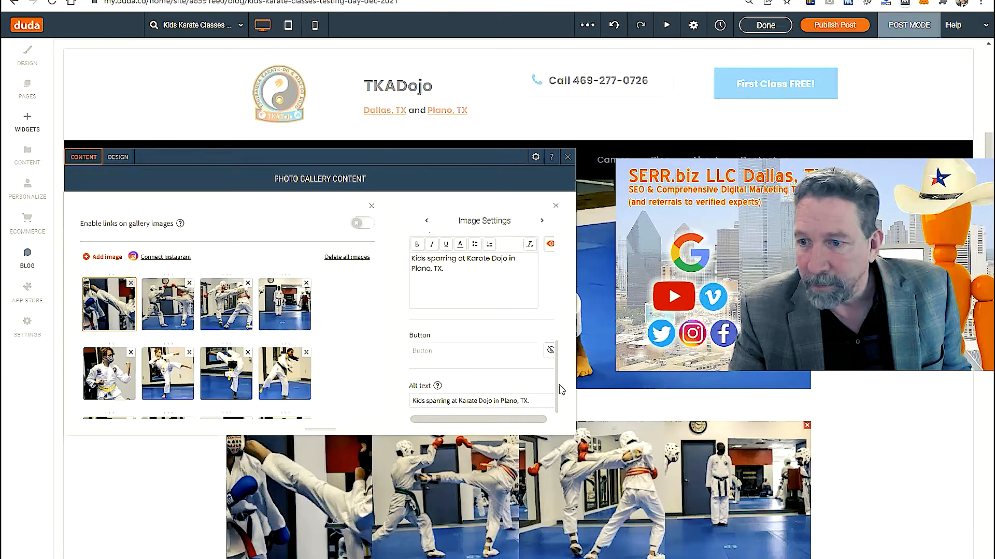
scroll(558, 391, up, 1)
scroll(559, 391, down, 1)
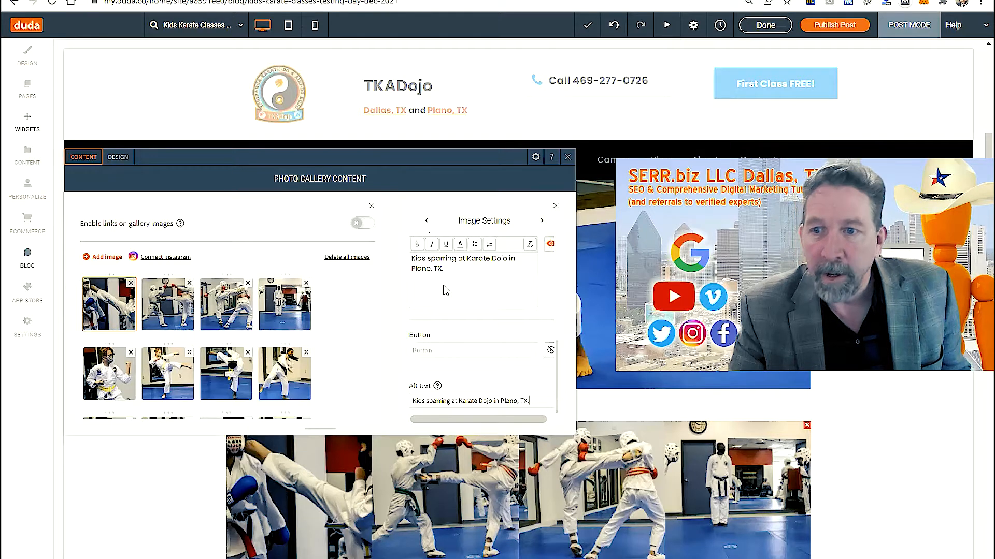
click(568, 157)
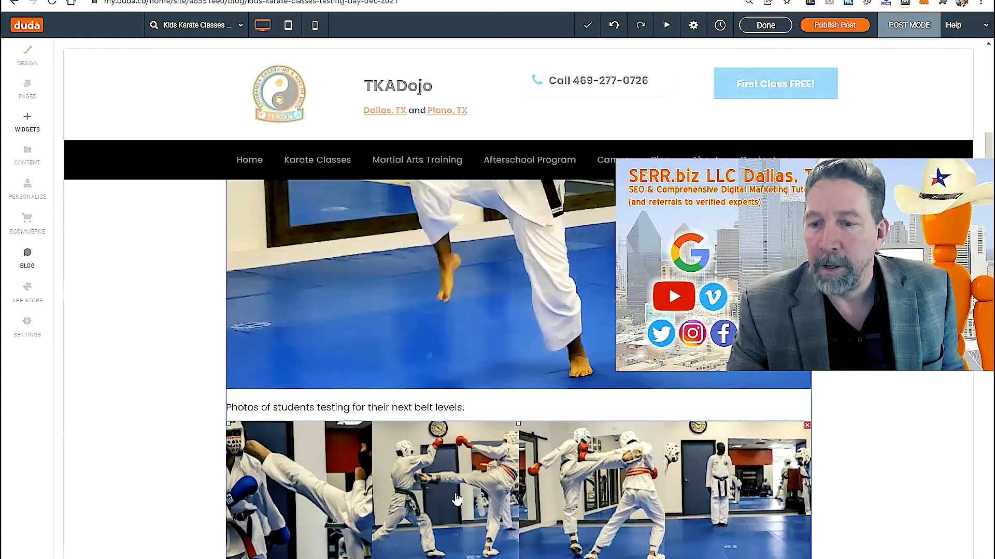
- Review the photo gallery's rows of images below the body text
scroll(458, 484, down, 2)
scroll(458, 484, down, 8)
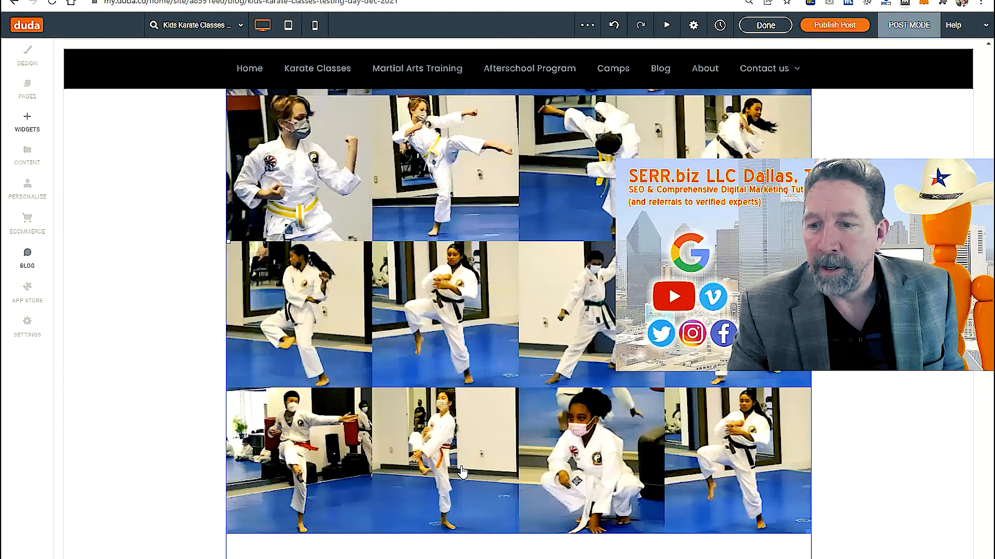
scroll(367, 449, up, 7)
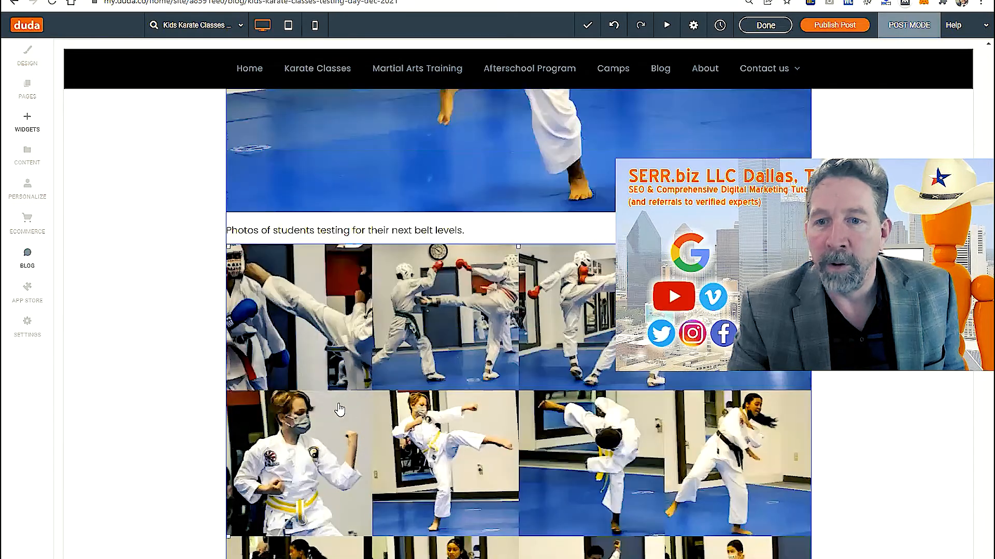
mouse_move(280, 325)
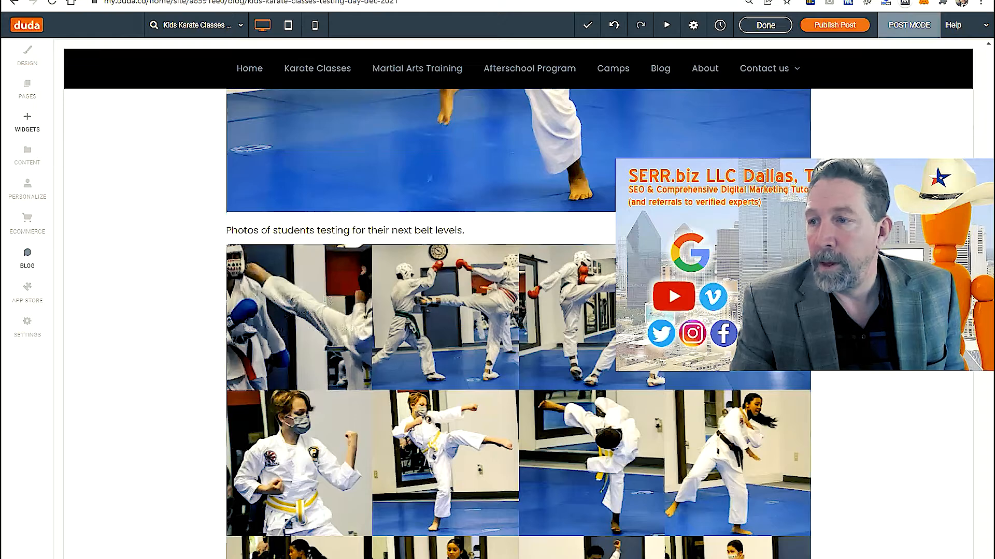
scroll(409, 272, down, 8)
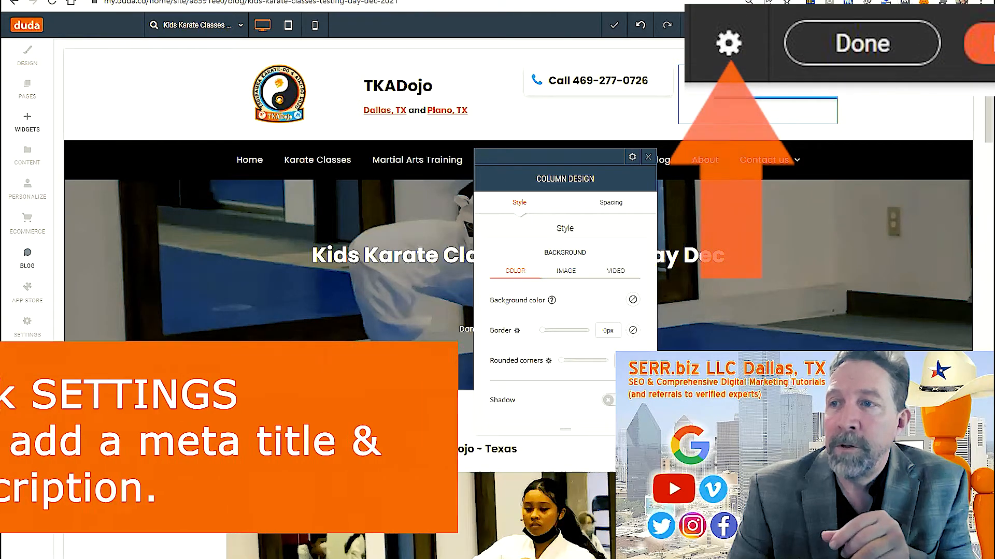
- In the blog post's settings, copy the meta title "Kids Karate Classes - Testing Day Dec 2021" into the post thumbnail's alt text
click(720, 25)
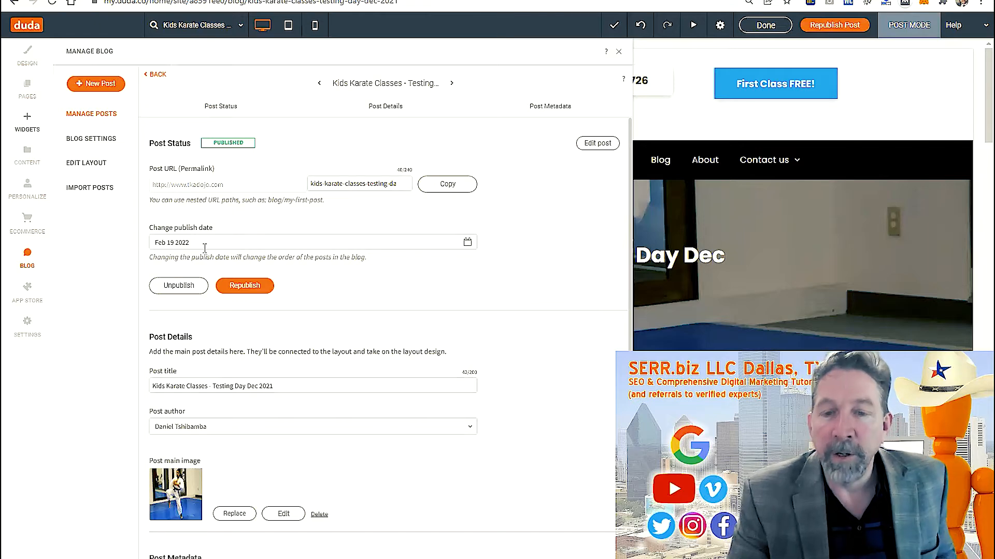
scroll(205, 248, down, 2)
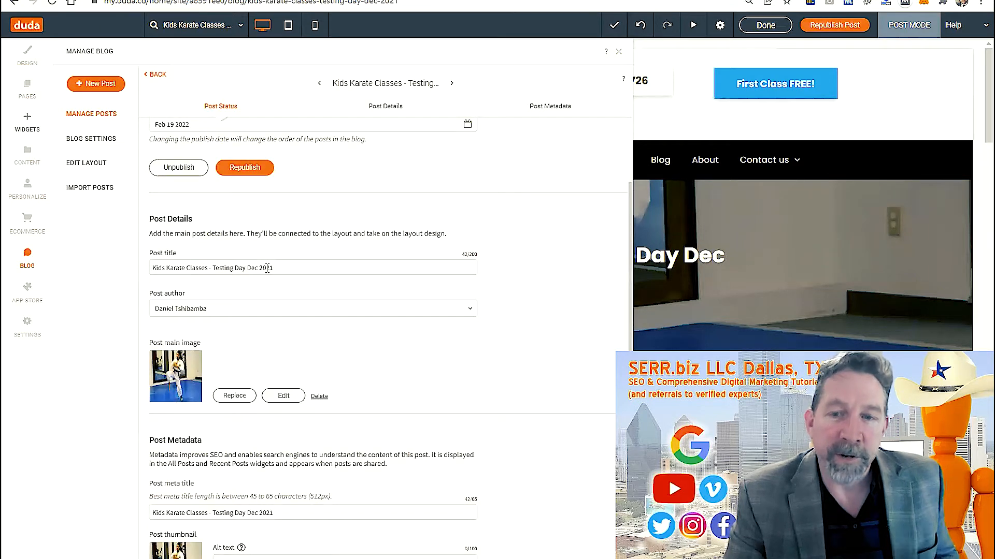
scroll(267, 268, down, 1)
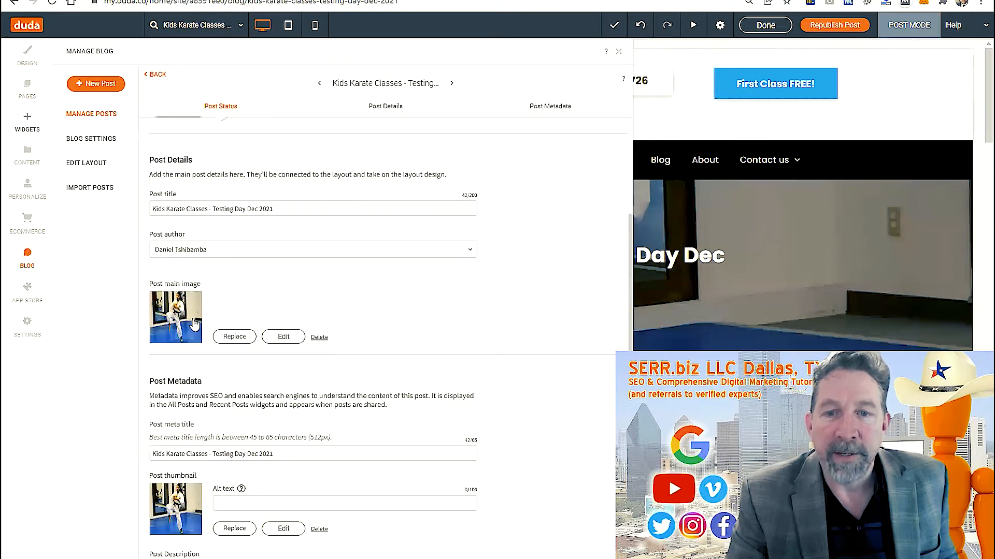
scroll(235, 362, down, 3)
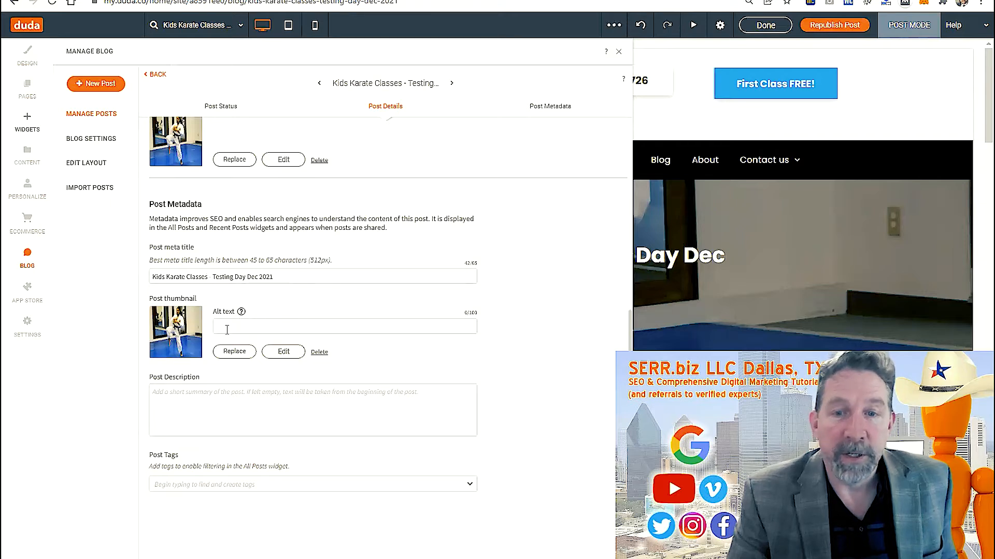
drag(280, 275, 142, 282)
key(ctrl+c)
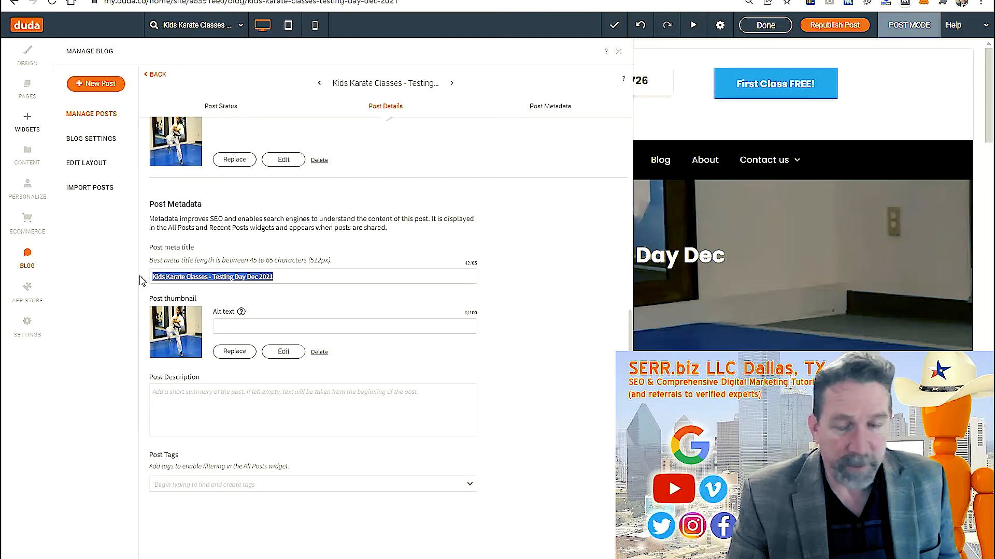
click(228, 344)
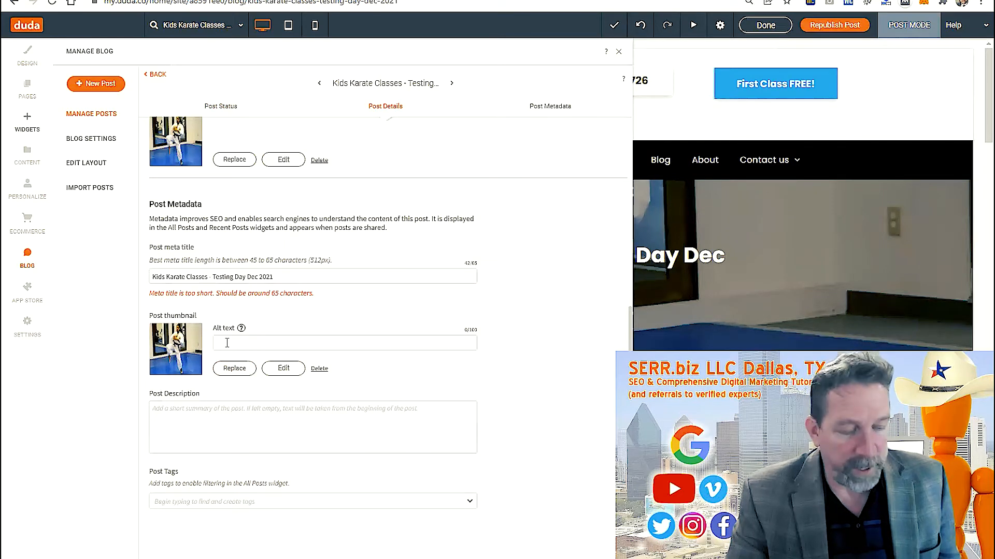
key(ctrl+v)
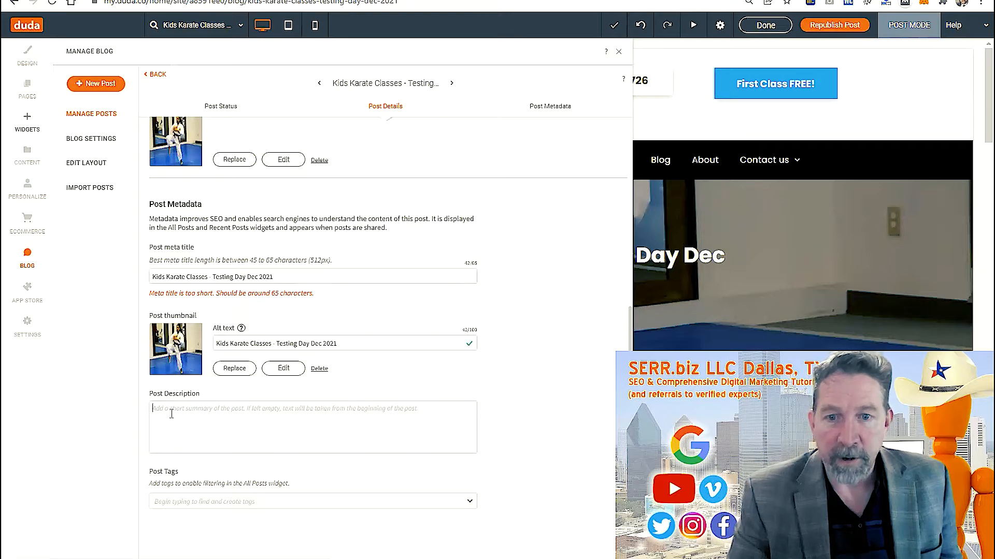
- Enter the post description "Photos of kids training for their next belt at the Plano Texas dojo."
scroll(172, 414, down, 1)
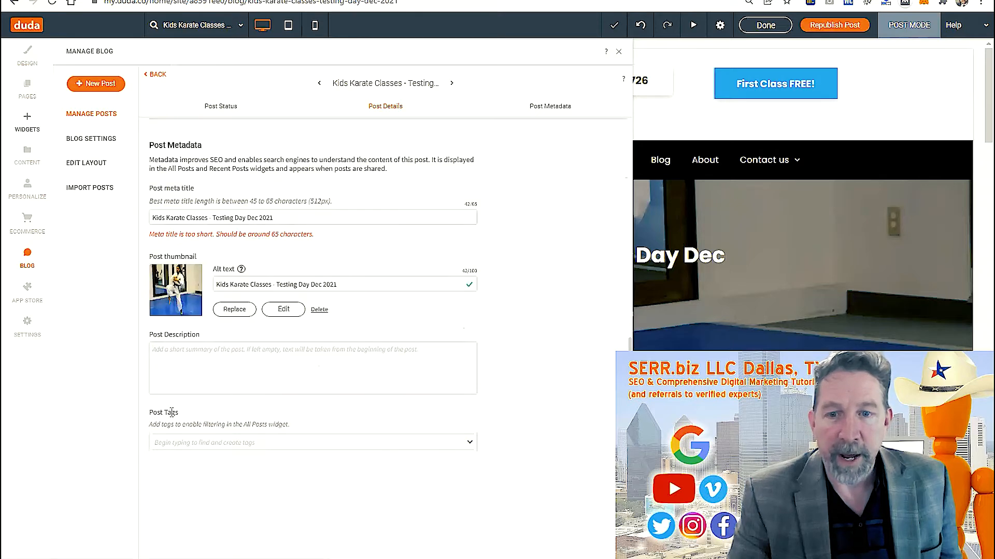
click(180, 362)
text(Photos of kids training for their next belt at the Plano Texas dojo.)
- Create the new post tag "Karate training", assign it to the post and close the post settings
scroll(182, 360, down, 1)
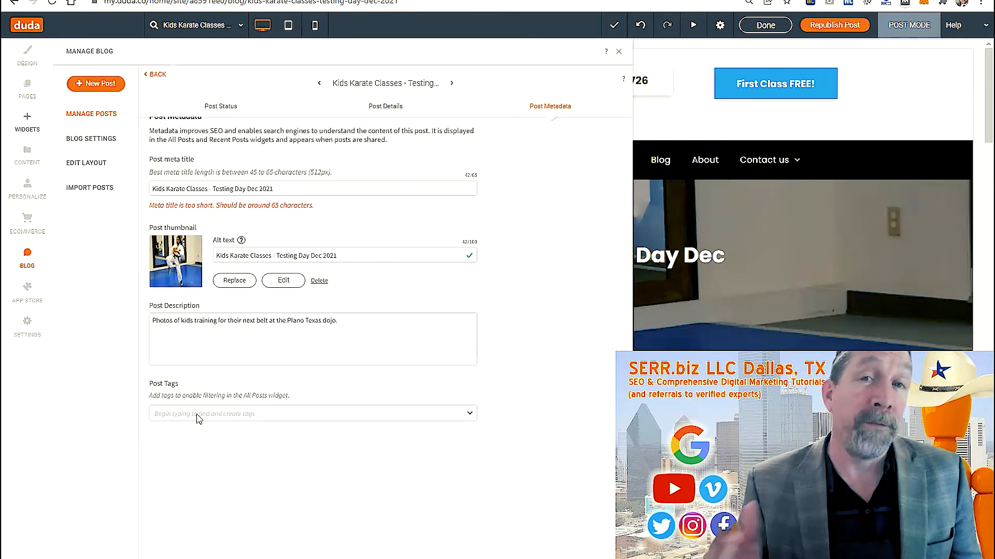
click(199, 419)
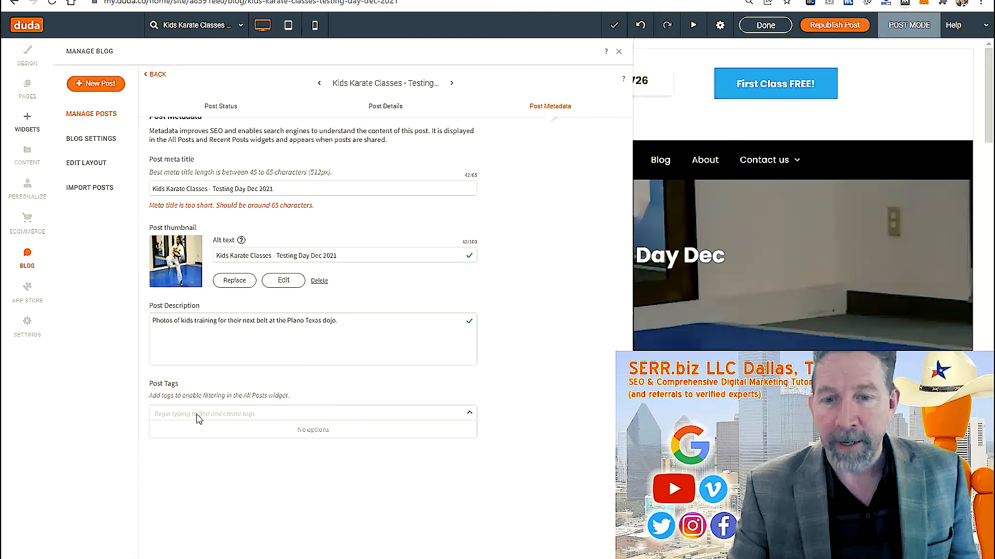
click(199, 419)
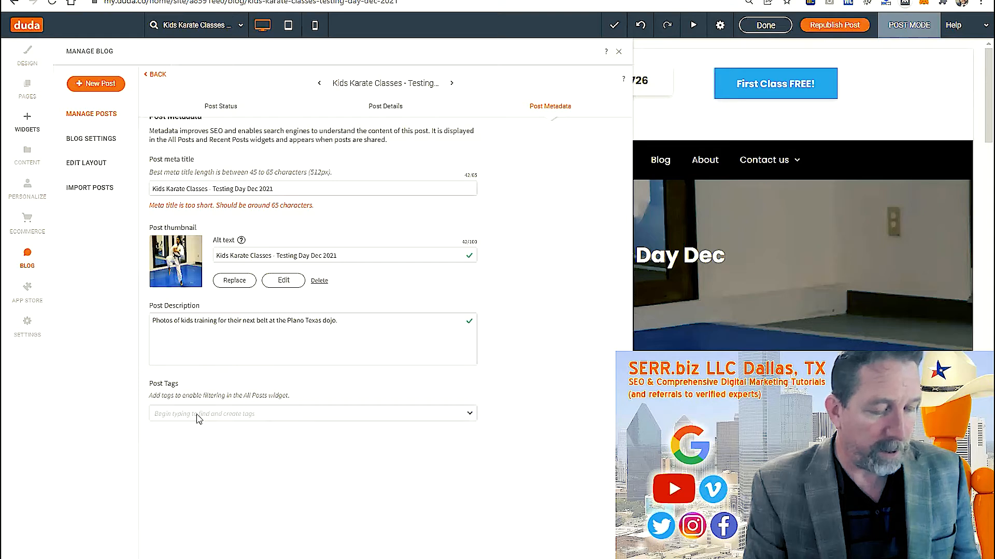
text(Karate training)
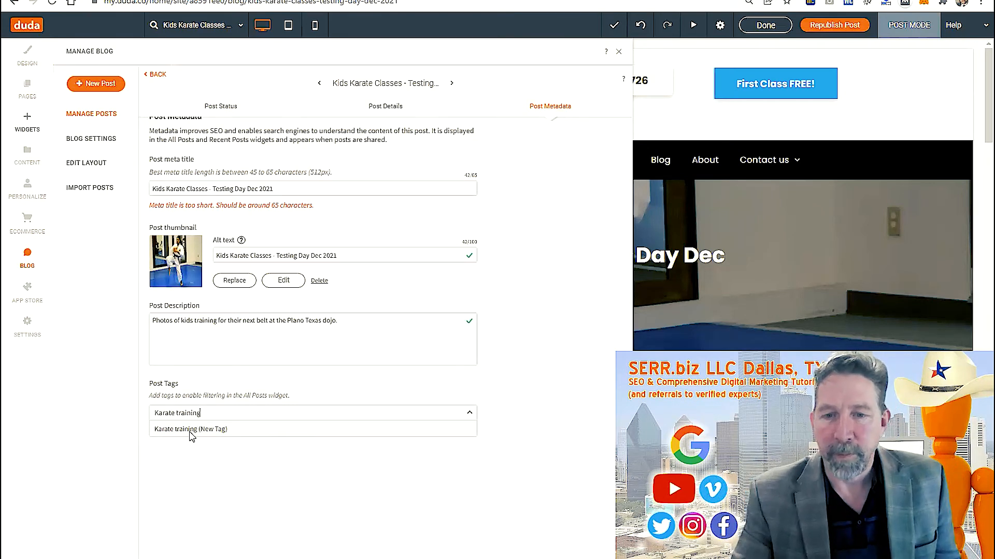
click(190, 430)
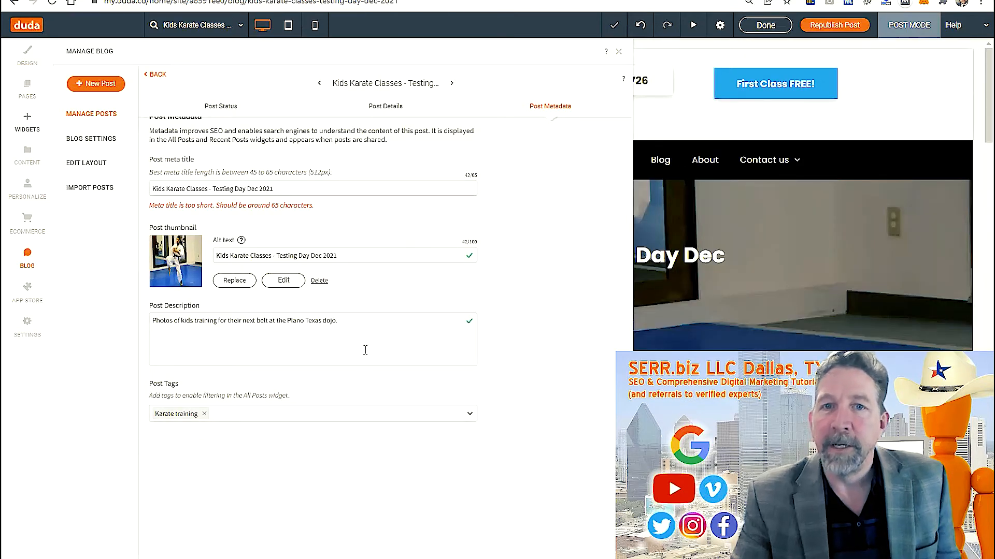
click(620, 53)
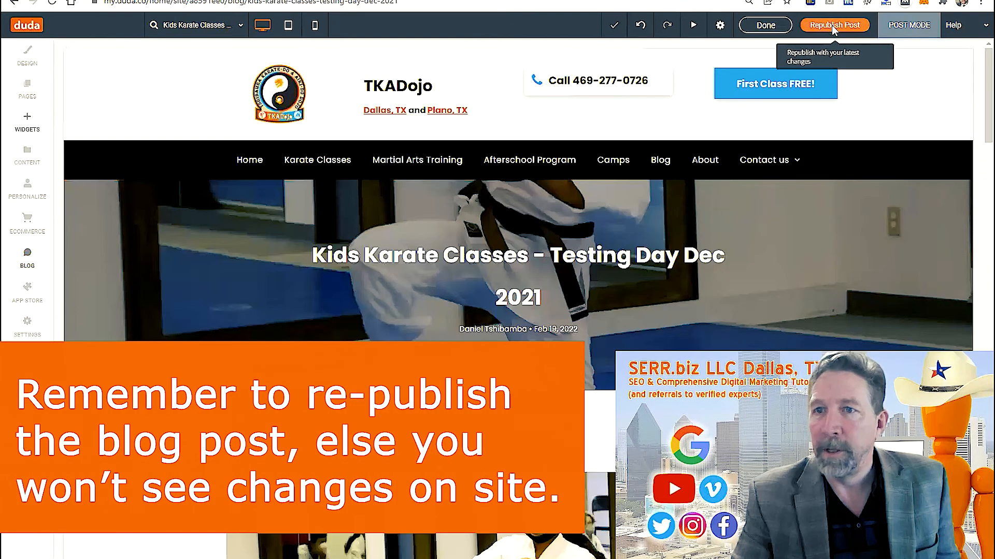
- Republish the post with the latest changes and check its entry on the live blog page
click(833, 27)
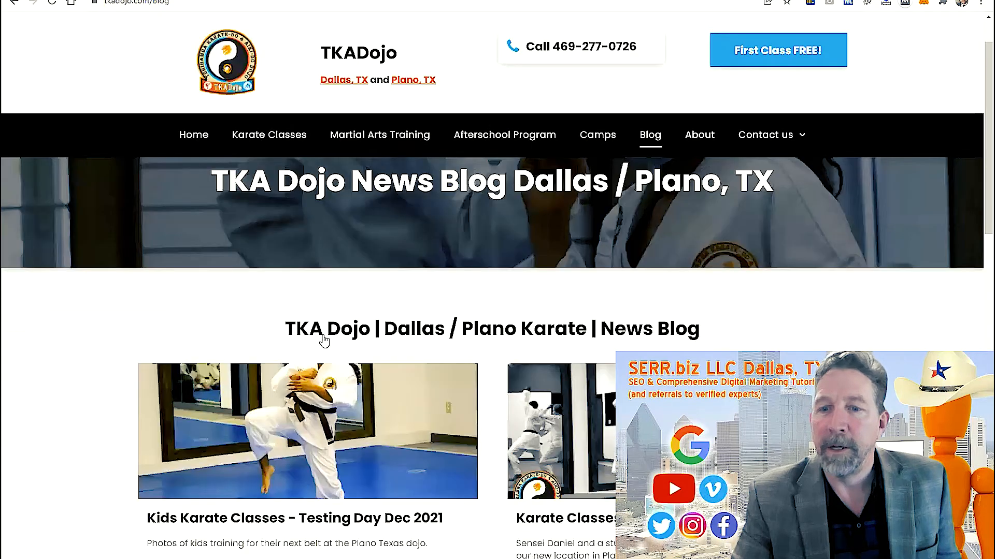
scroll(324, 341, down, 2)
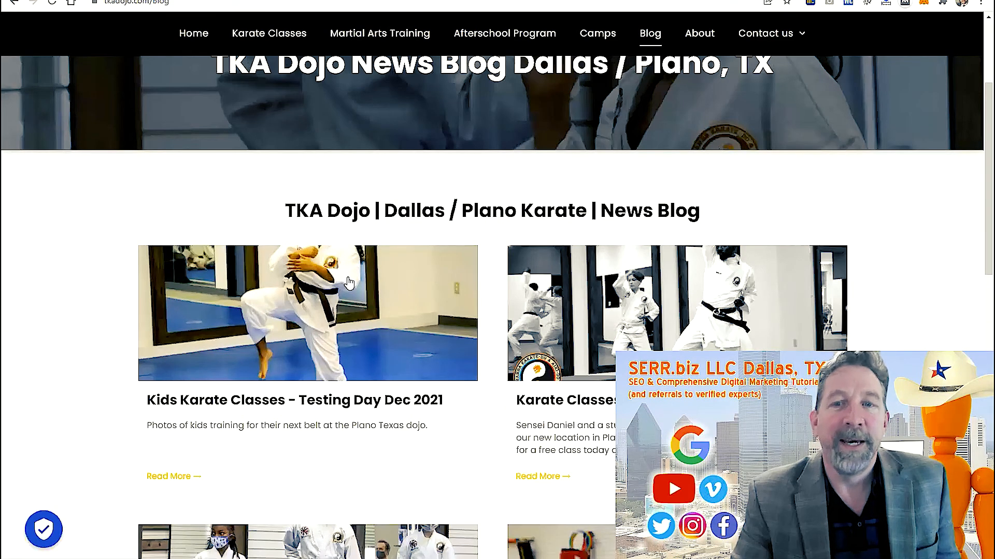